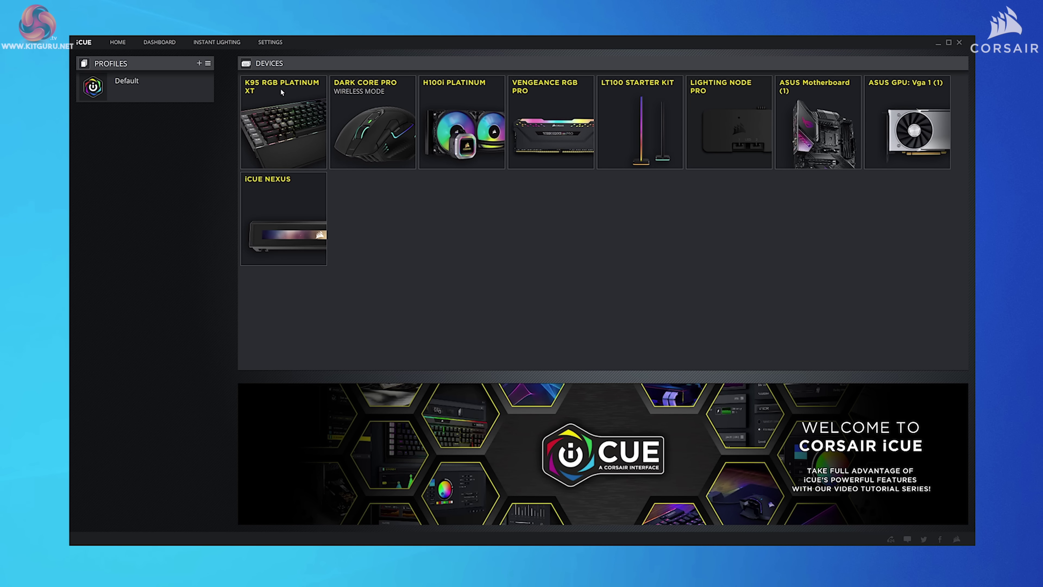
- Check for an iCUE software update and for new keyboard and mouse firmware
{"action": "left_click", "coordinate": [269, 44]}
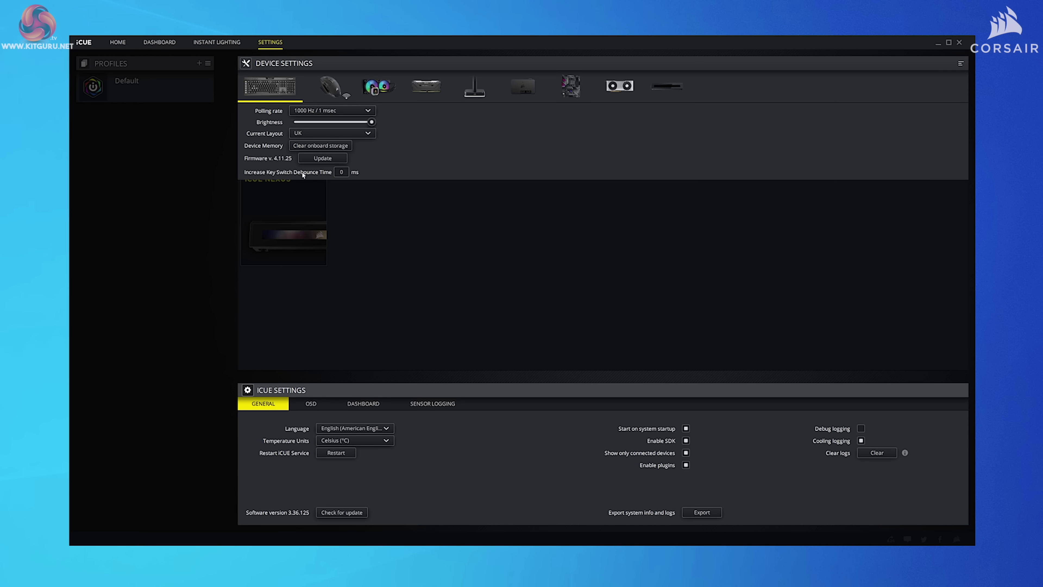
{"action": "left_click", "coordinate": [352, 512]}
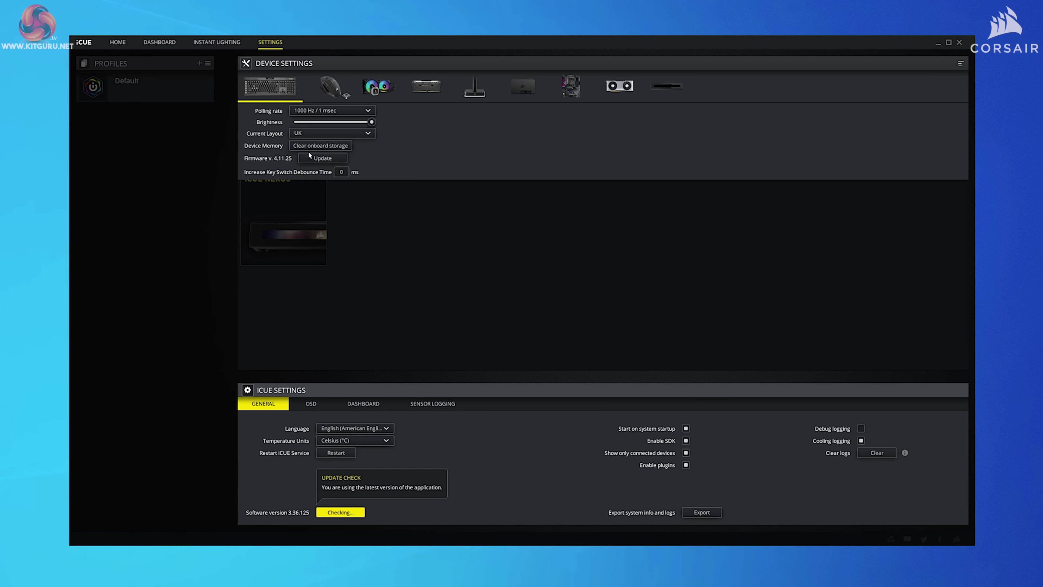
{"action": "left_click", "coordinate": [320, 158]}
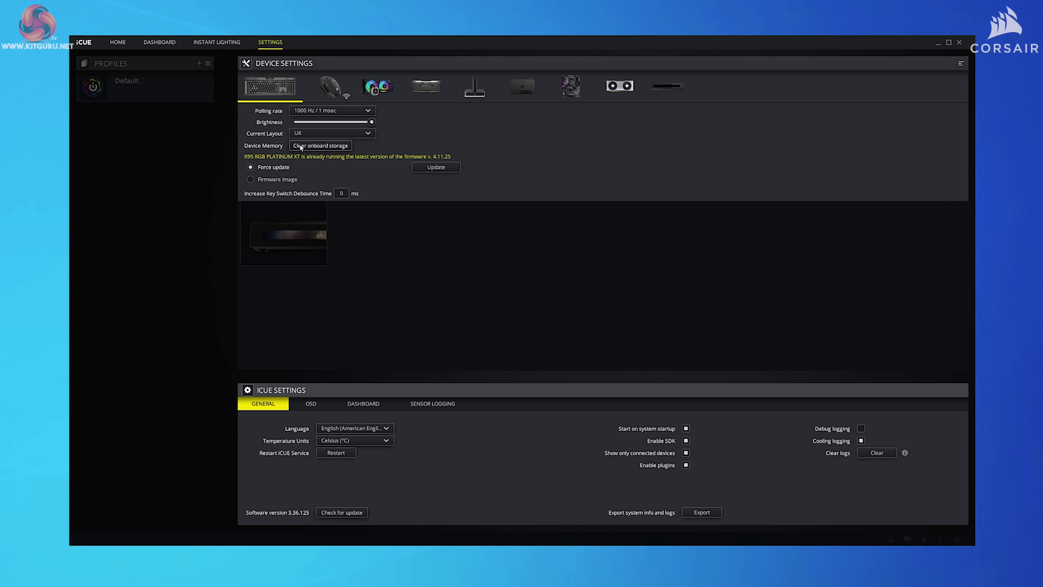
{"action": "left_click", "coordinate": [324, 88]}
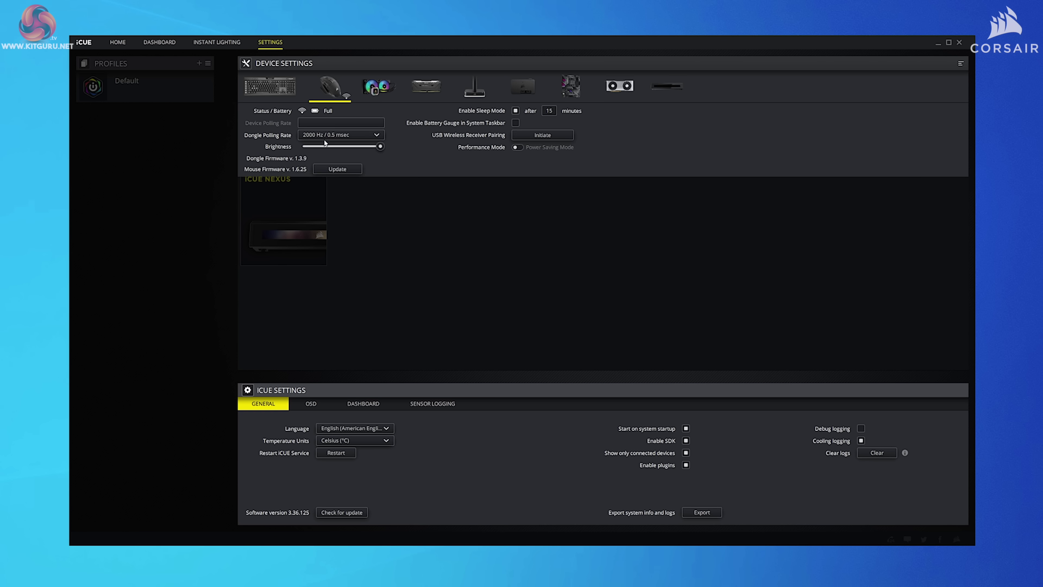
{"action": "left_click", "coordinate": [332, 168]}
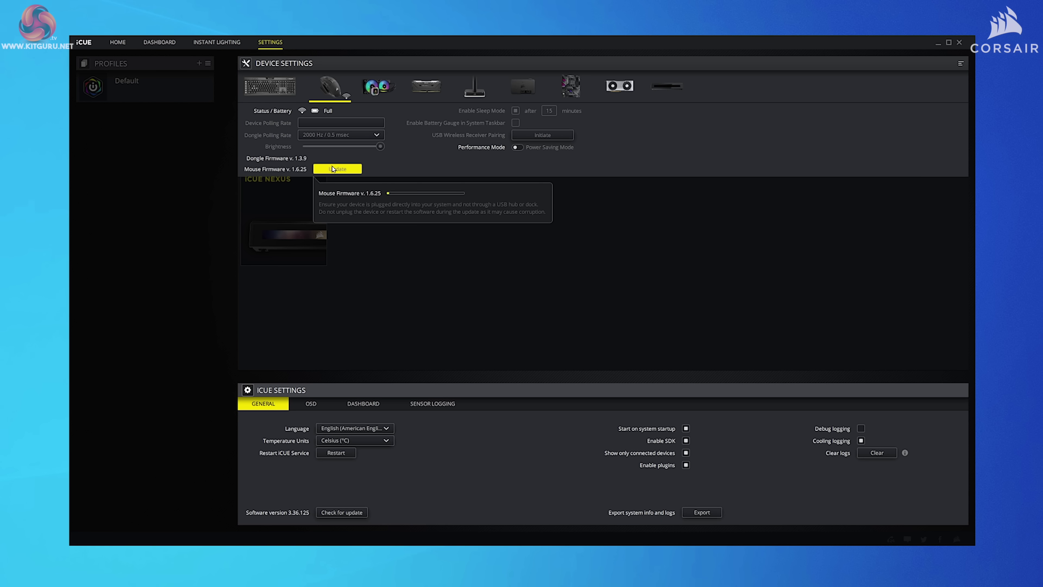
- Check the cooler firmware, view the mouse and memory settings, and return home
{"action": "left_click", "coordinate": [381, 97]}
{"action": "left_click", "coordinate": [324, 124]}
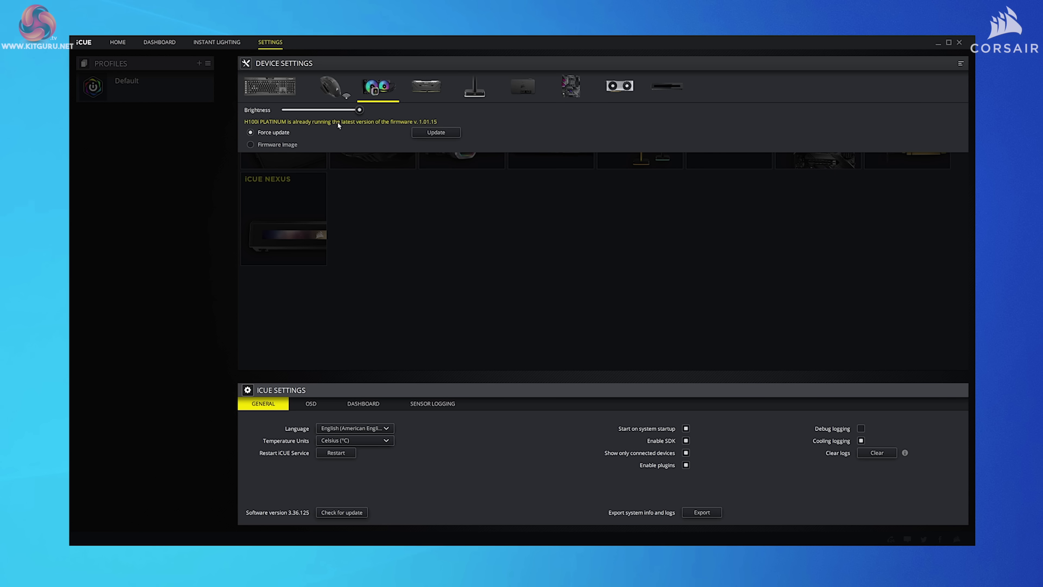
{"action": "left_click", "coordinate": [353, 101]}
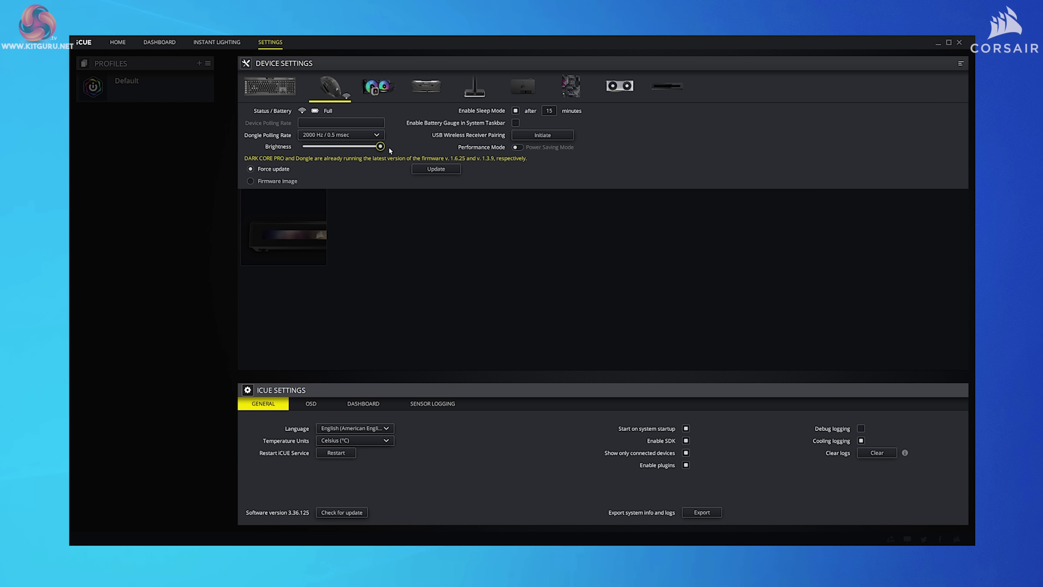
{"action": "left_click", "coordinate": [415, 91]}
{"action": "left_click", "coordinate": [118, 42]}
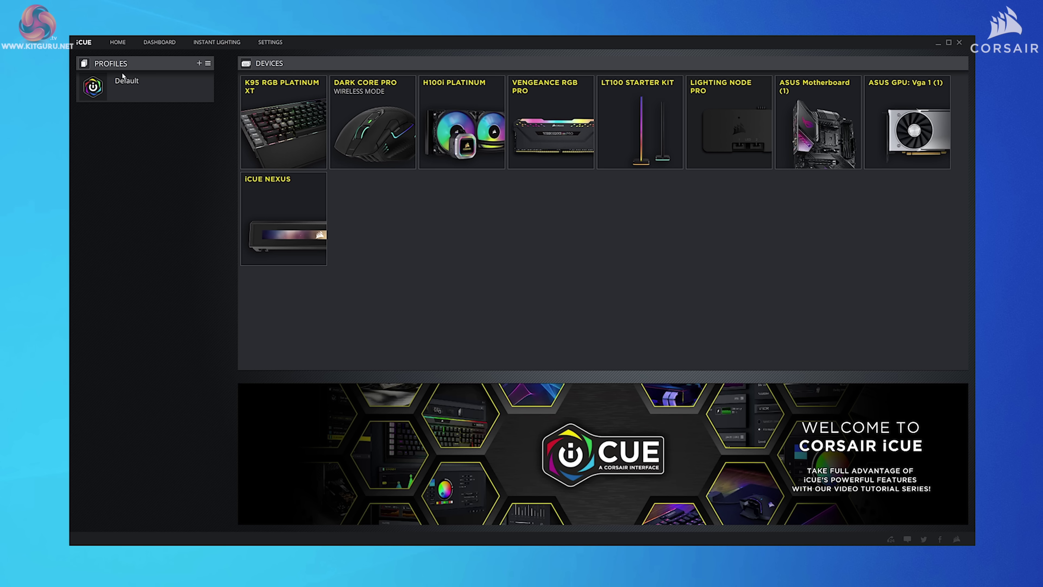
- Expand the Default profile entry to show all profiles and the Edit Profile options
{"action": "left_click", "coordinate": [166, 87]}
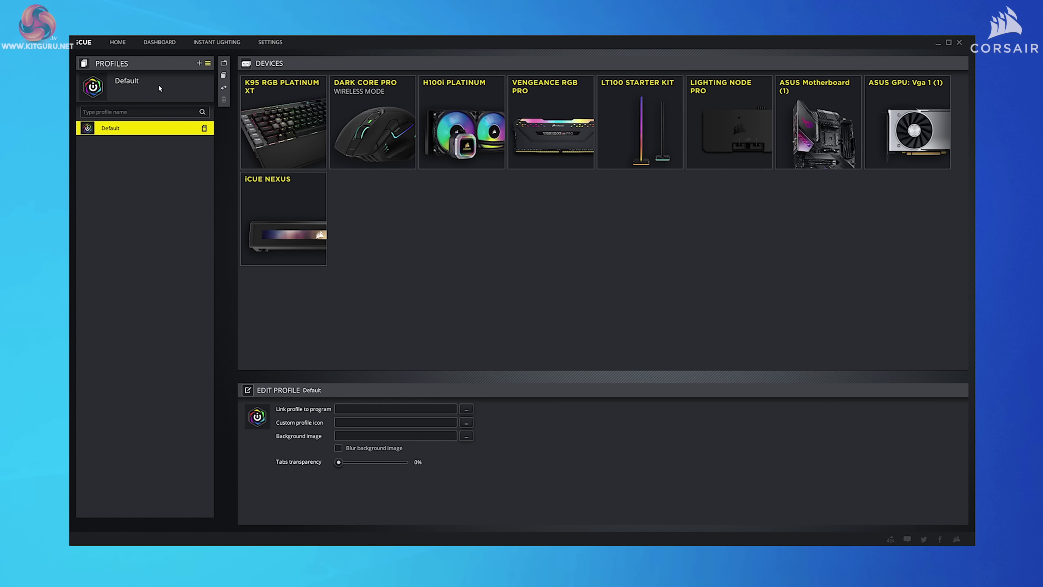
- Add a new profile and rename it 'Chill setup'
{"action": "left_click", "coordinate": [199, 63]}
{"action": "double_click", "coordinate": [123, 144]}
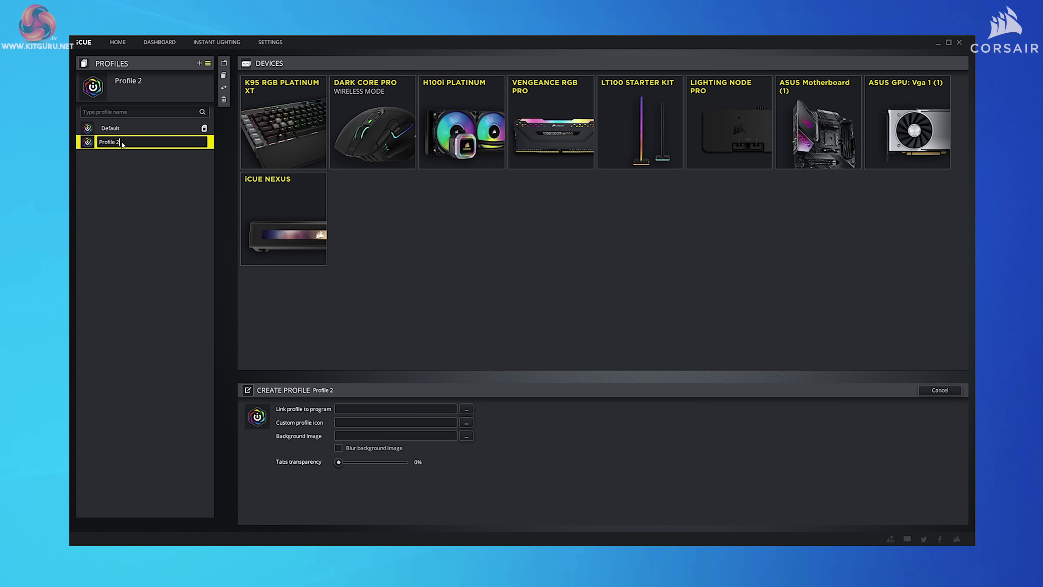
{"action": "type", "text": "Chill setup"}
{"action": "key", "text": "Return"}
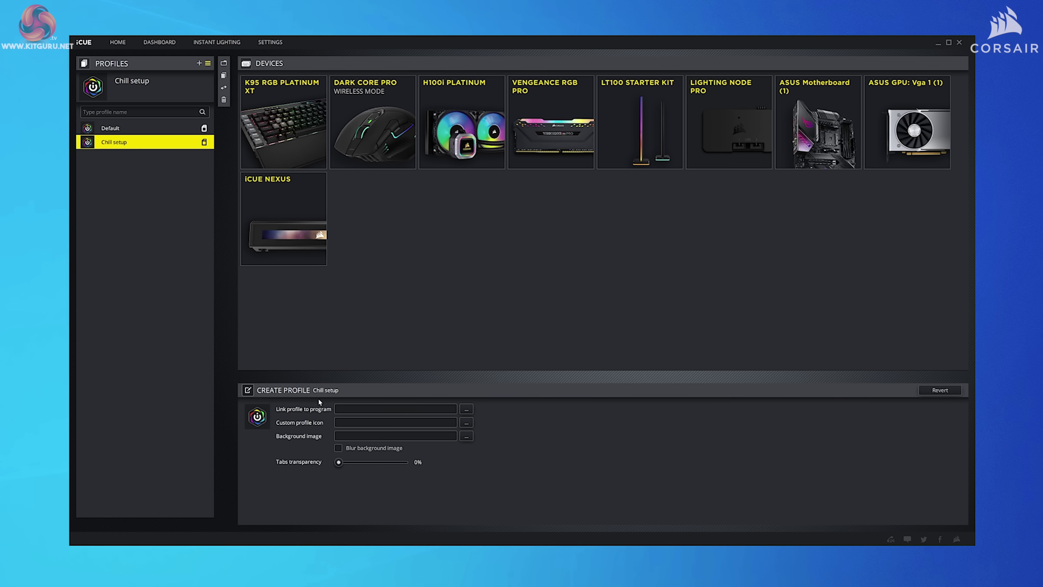
- Leave the profile unlinked to any program and set the kitguru 150px image as its icon
{"action": "left_click", "coordinate": [467, 409]}
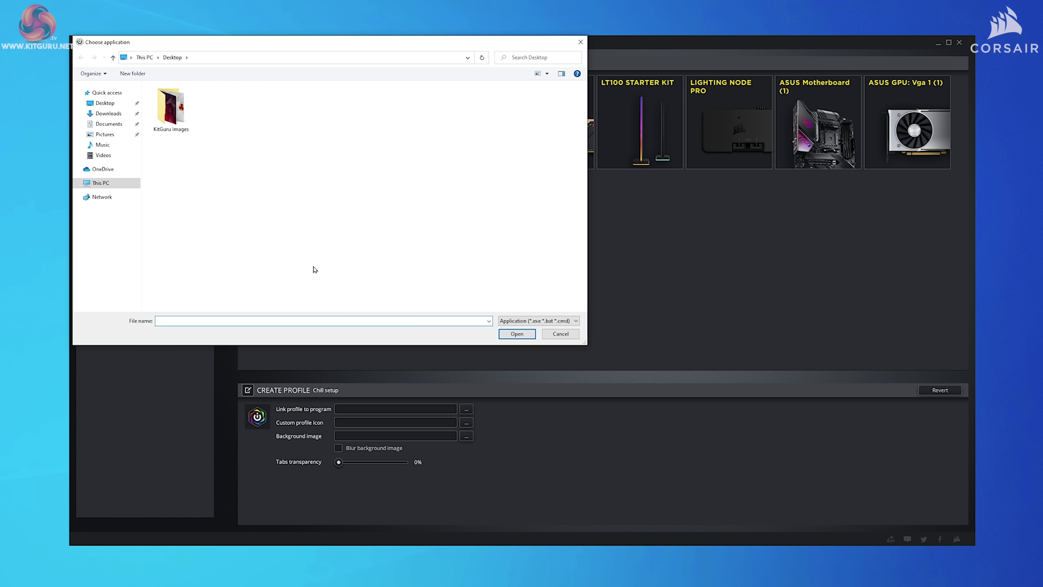
{"action": "left_click", "coordinate": [109, 185]}
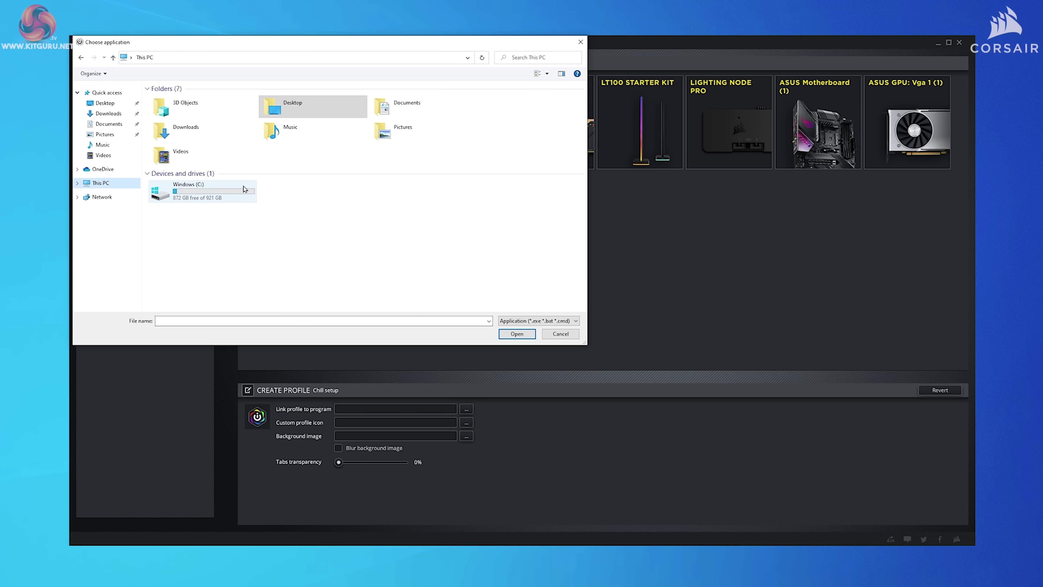
{"action": "left_click", "coordinate": [580, 42]}
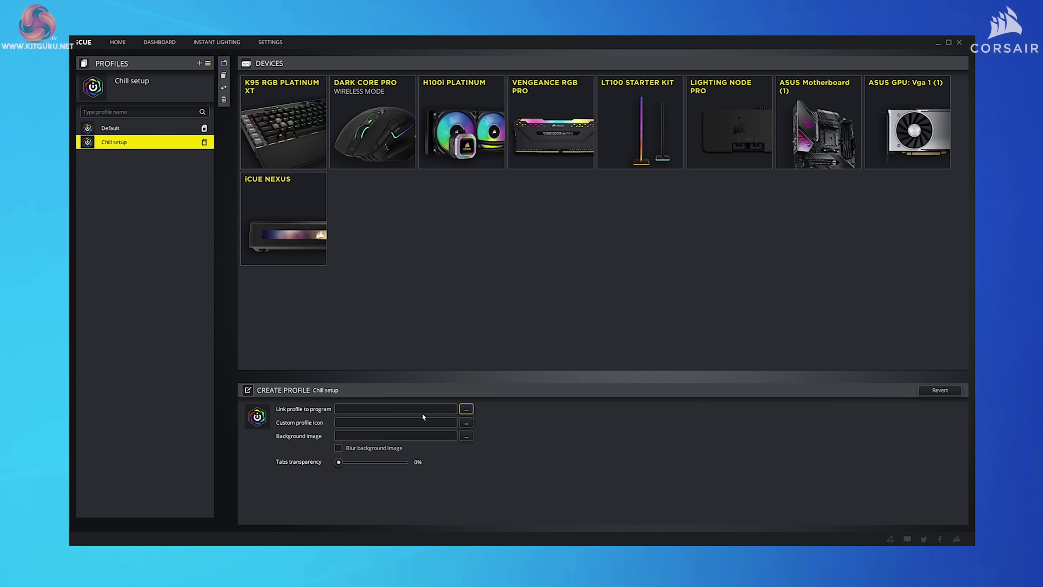
{"action": "left_click", "coordinate": [467, 423]}
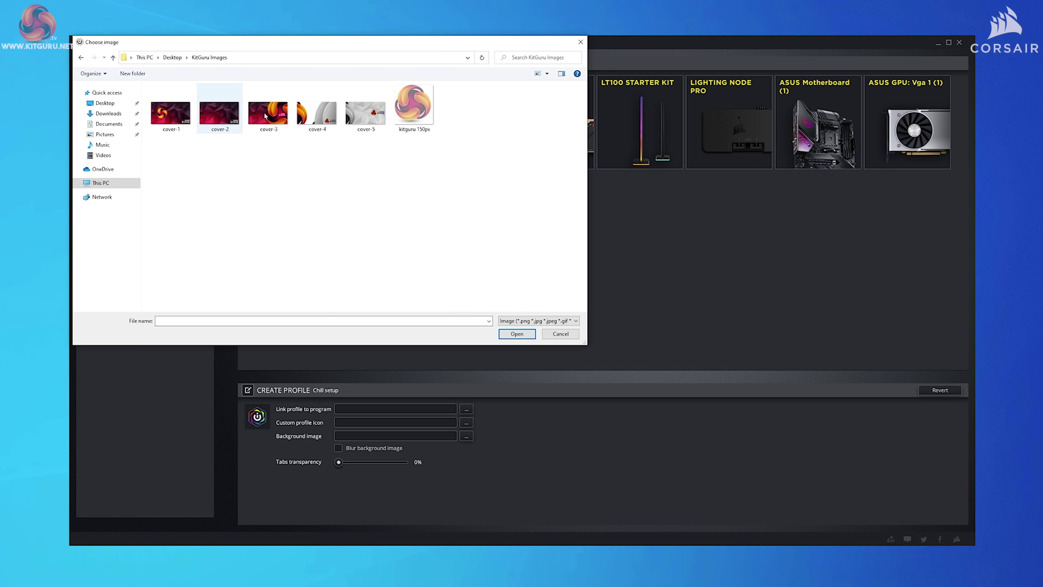
{"action": "left_click", "coordinate": [413, 108]}
{"action": "left_click", "coordinate": [517, 334]}
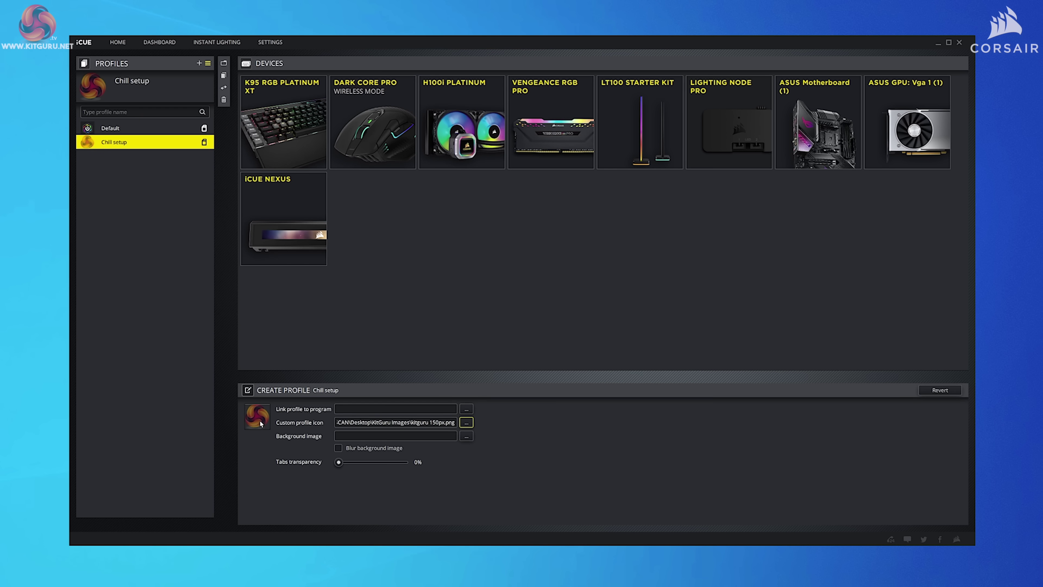
- Use cover-2 as the blurred profile background with 77% tabs transparency
{"action": "left_click", "coordinate": [467, 436]}
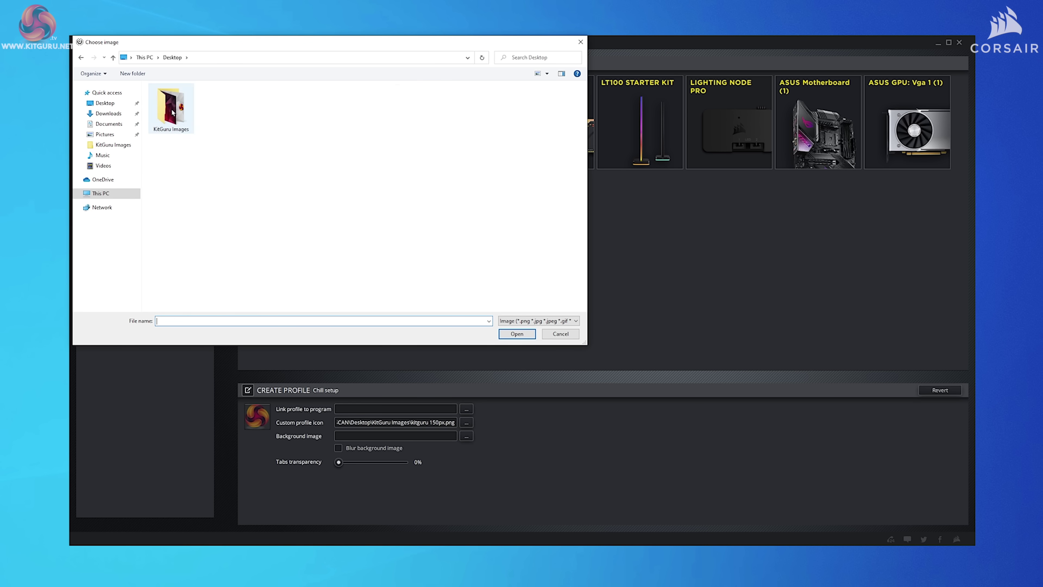
{"action": "left_click", "coordinate": [219, 112]}
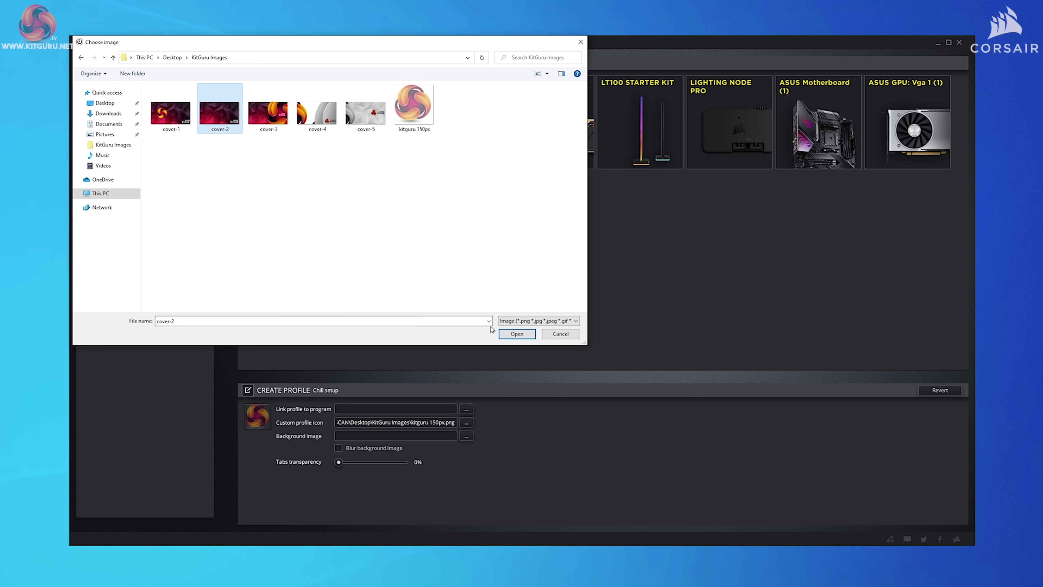
{"action": "left_click", "coordinate": [515, 336]}
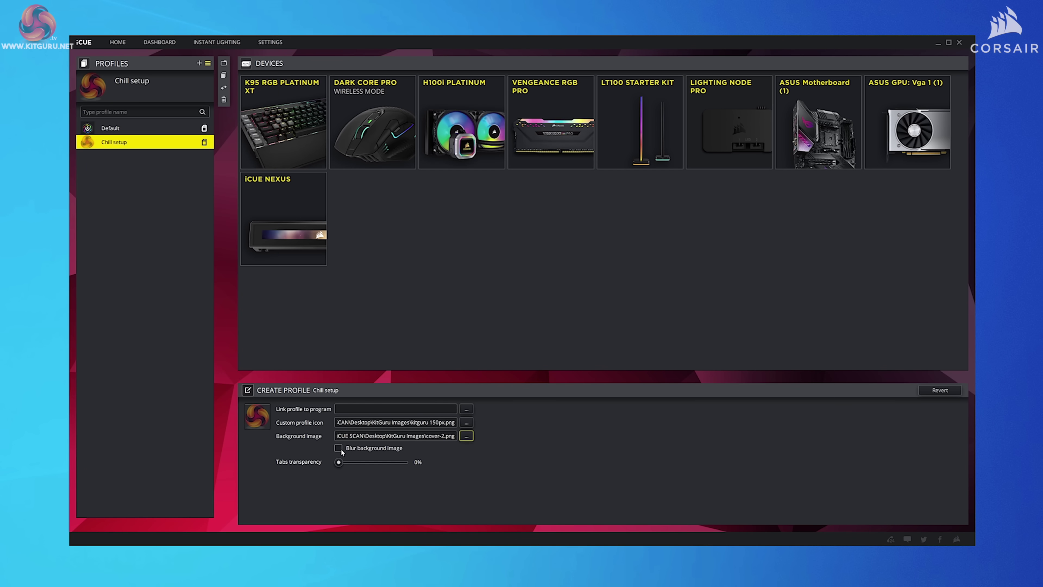
{"action": "mouse_move", "coordinate": [339, 463]}
{"action": "left_mouse_down"}
{"action": "mouse_move", "coordinate": [442, 467]}
{"action": "mouse_move", "coordinate": [339, 466]}
{"action": "left_mouse_up"}
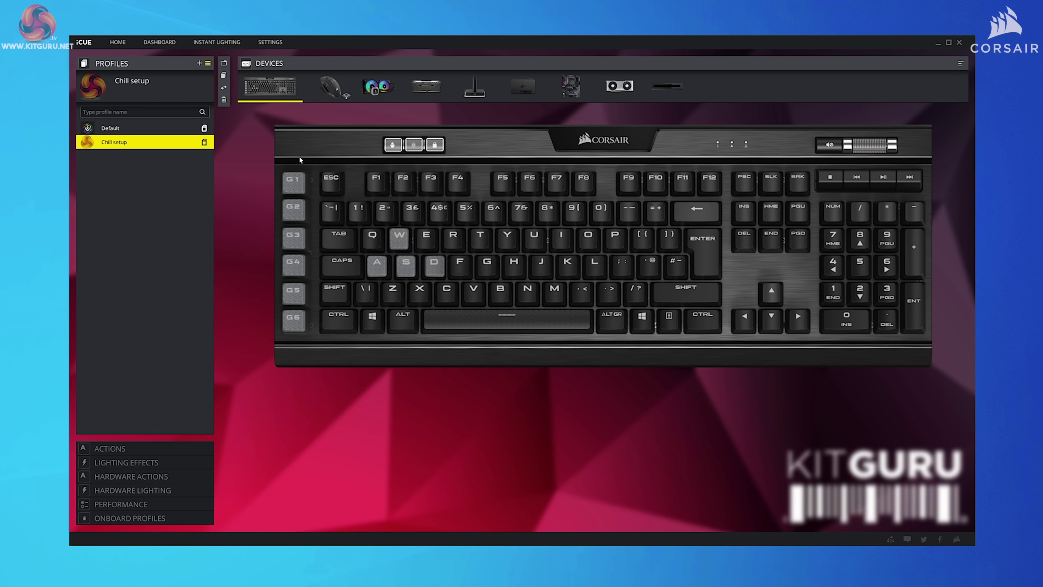
- Add a new keyboard lighting effect, trying the Visor and Rain types
{"action": "left_click", "coordinate": [123, 462]}
{"action": "left_click", "coordinate": [199, 131]}
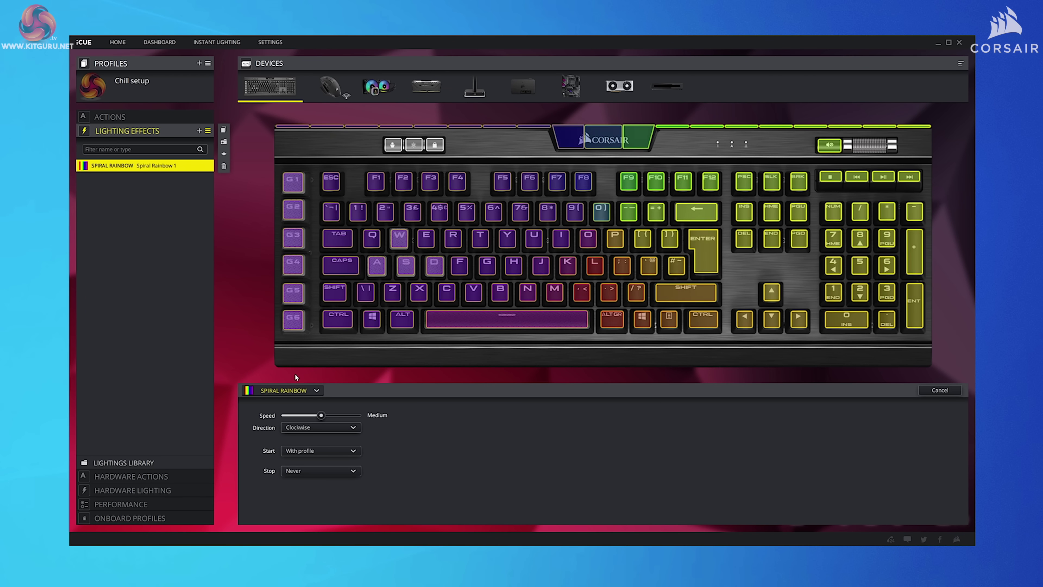
{"action": "left_click", "coordinate": [307, 391]}
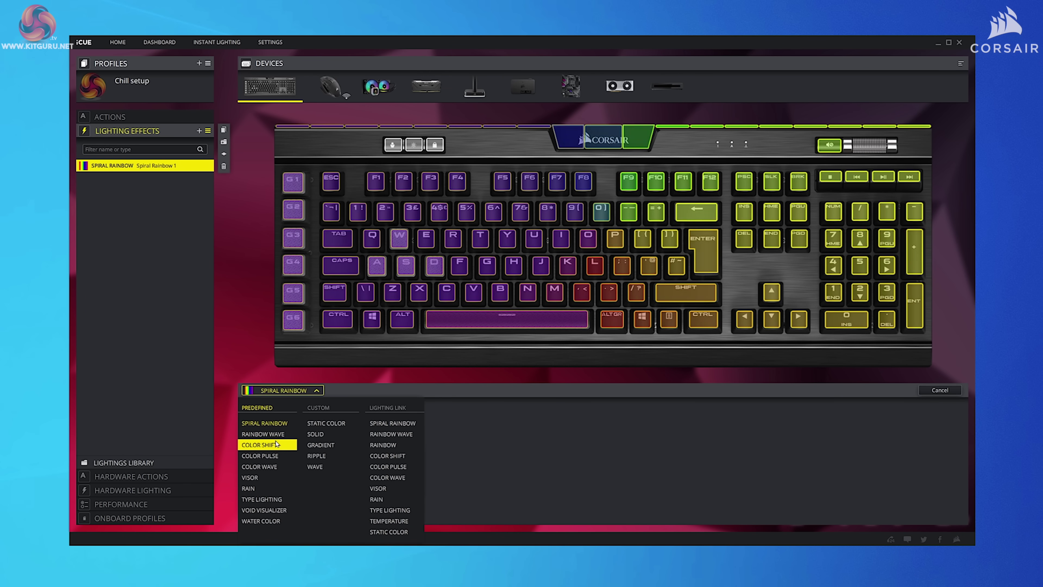
{"action": "left_click", "coordinate": [267, 477]}
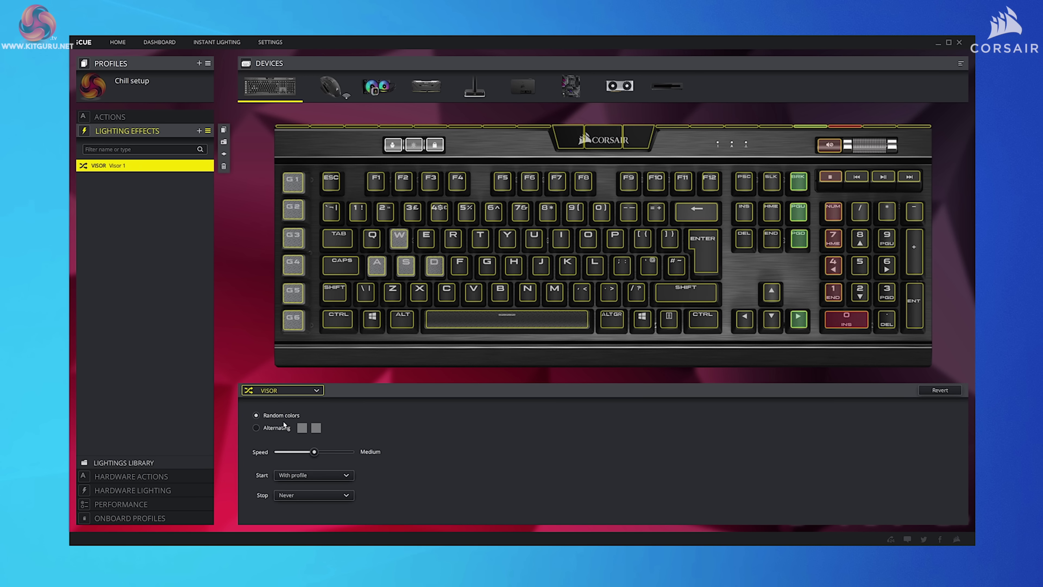
{"action": "left_click", "coordinate": [300, 394]}
{"action": "left_click", "coordinate": [248, 489]}
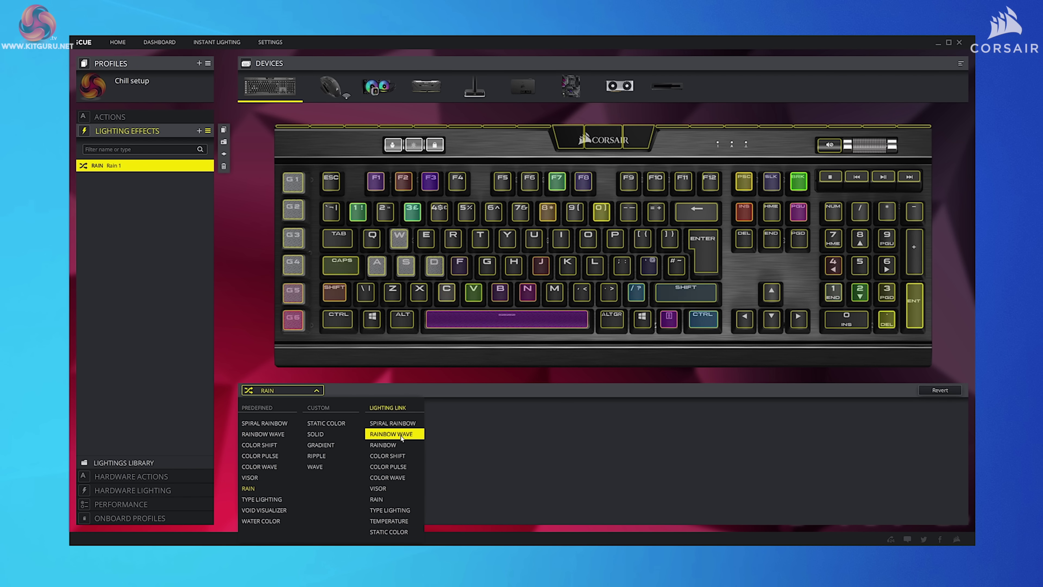
- Switch to a Lighting Link Color Shift alternating red and blue, then show the cooler
{"action": "left_click", "coordinate": [408, 457]}
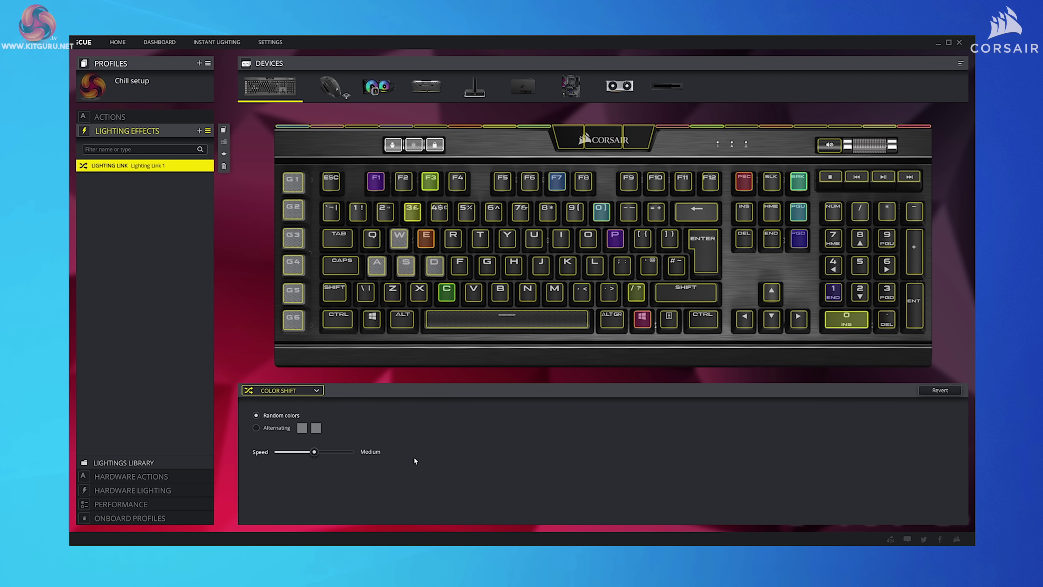
{"action": "left_click", "coordinate": [257, 428]}
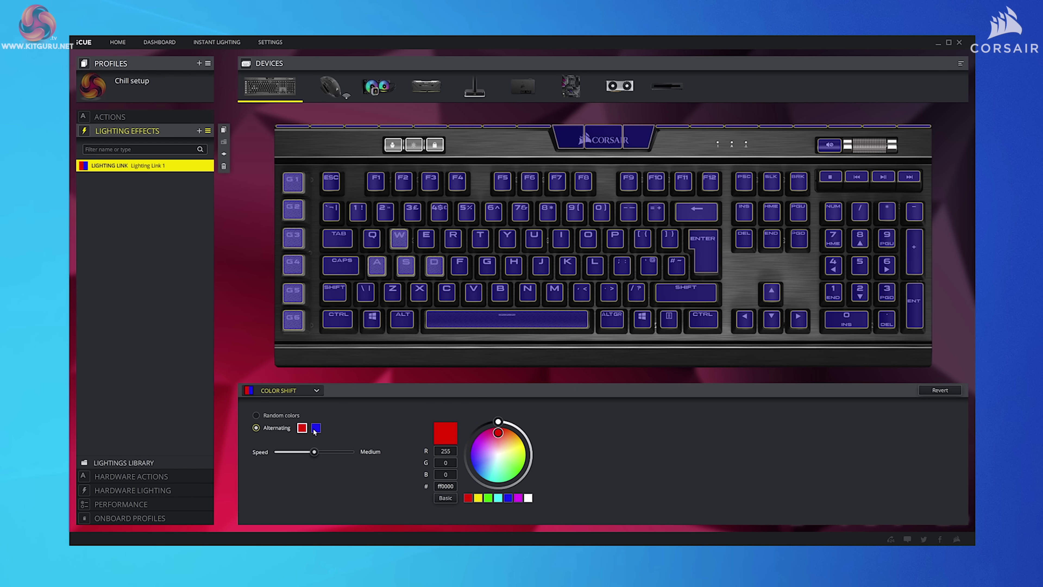
{"action": "left_click", "coordinate": [488, 497]}
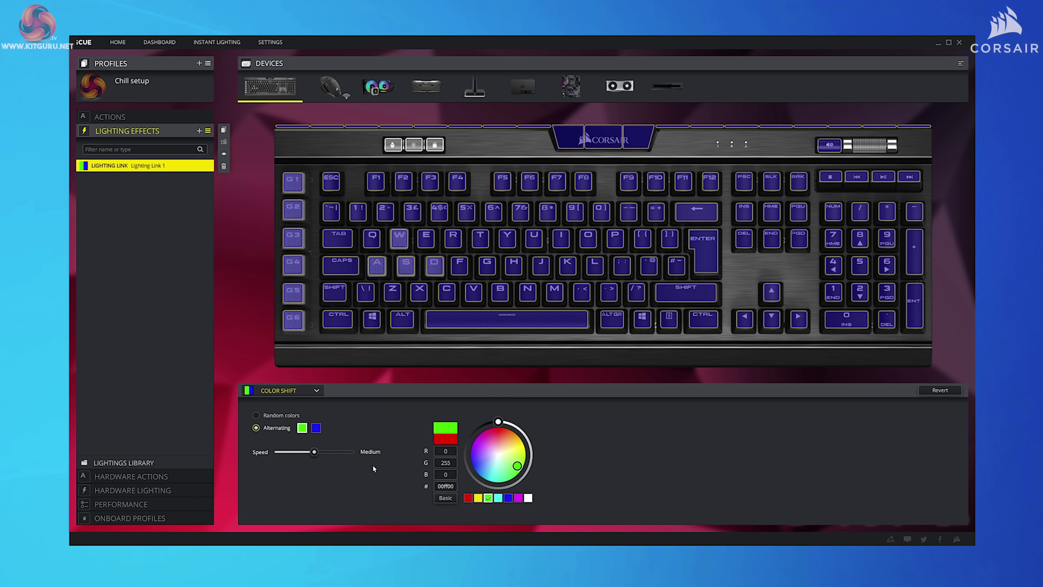
{"action": "left_click", "coordinate": [468, 497]}
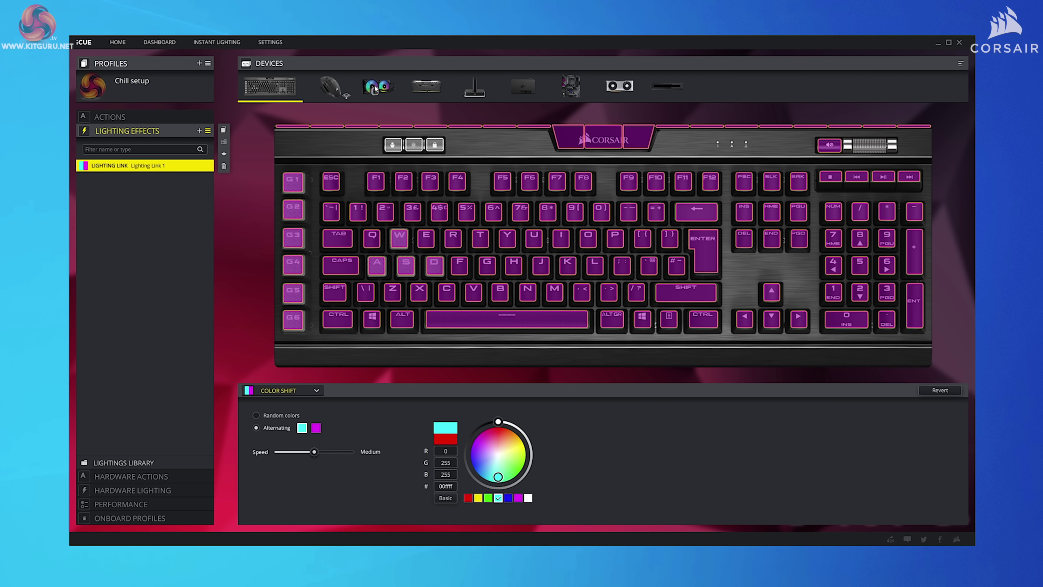
{"action": "left_click", "coordinate": [375, 88]}
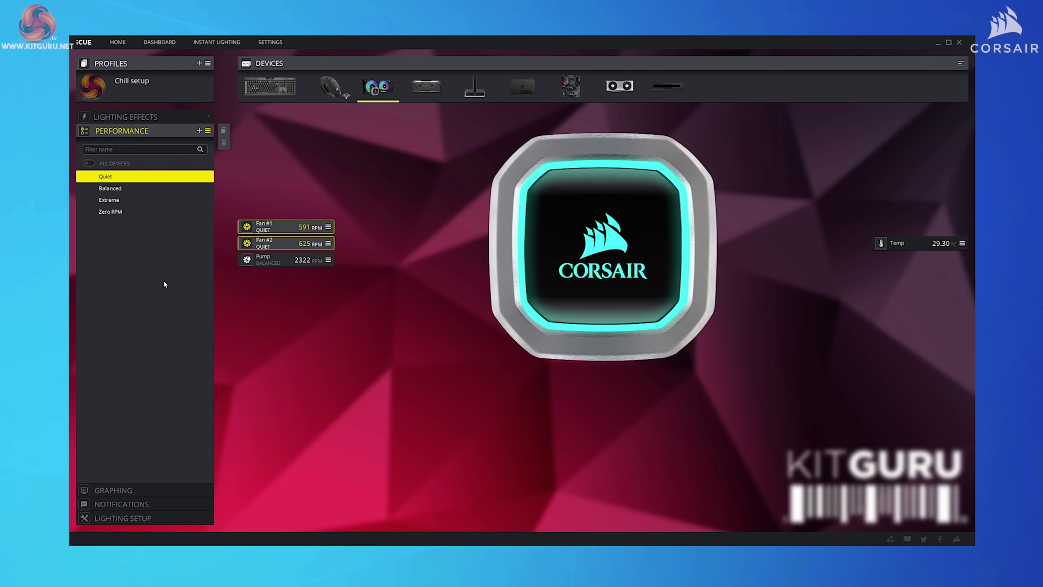
- Try the Balanced, Extreme and Quiet cooler presets, add a Custom 1 curve preset, then view the keyboard
{"action": "left_click", "coordinate": [137, 189]}
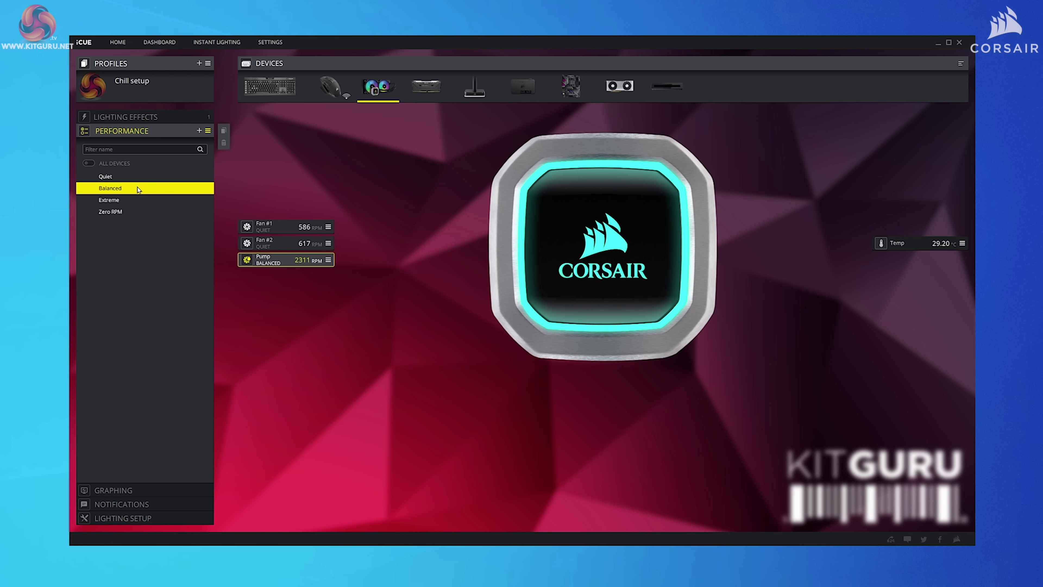
{"action": "left_click", "coordinate": [138, 200]}
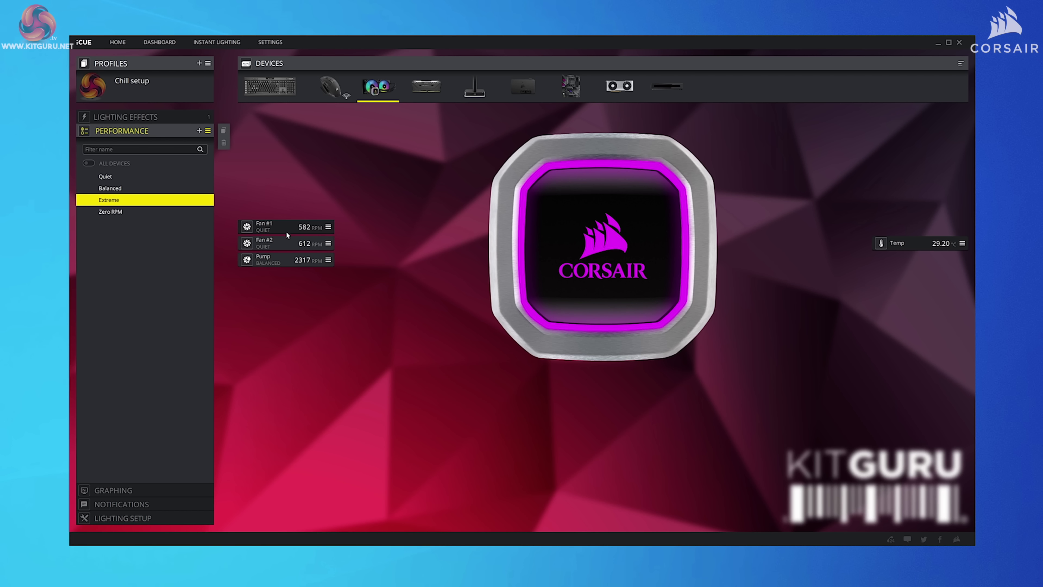
{"action": "left_click", "coordinate": [130, 178]}
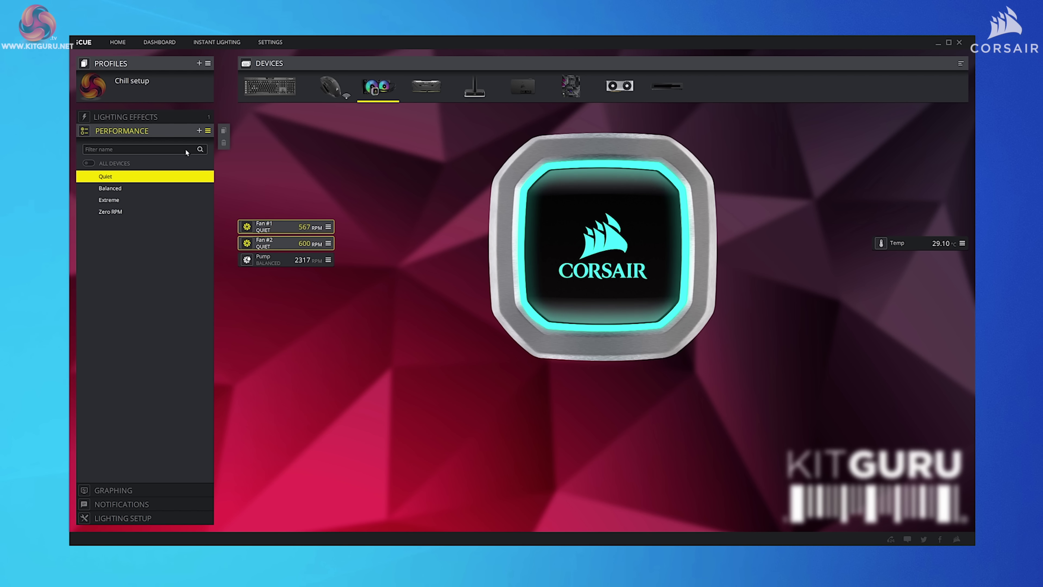
{"action": "left_click", "coordinate": [200, 130]}
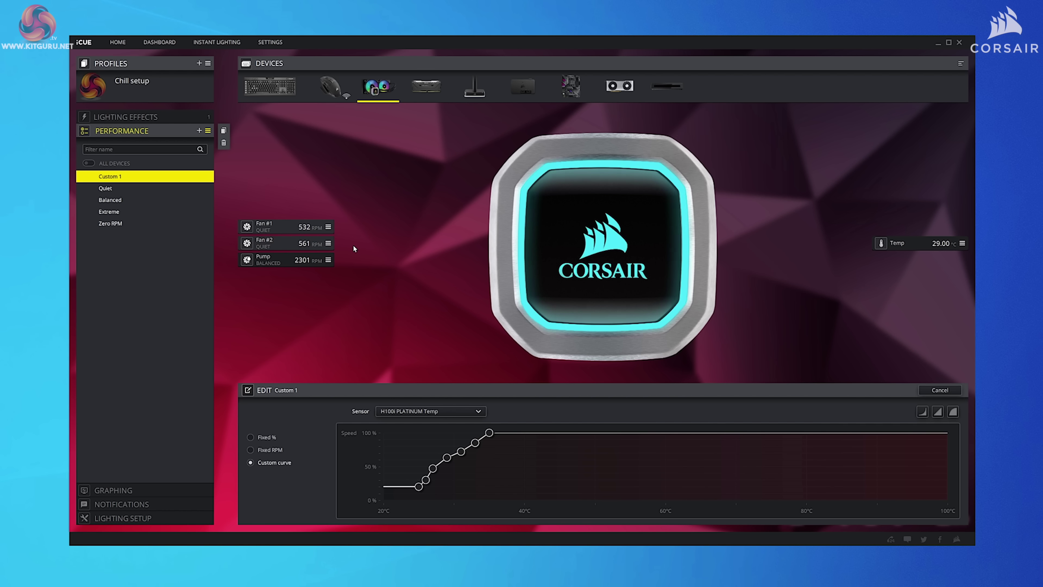
{"action": "left_click", "coordinate": [292, 91]}
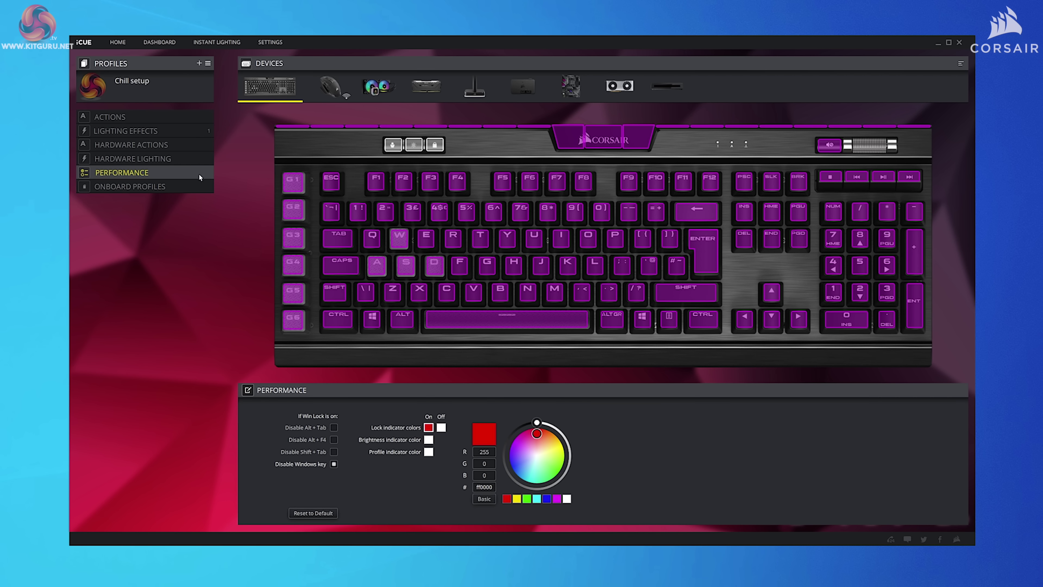
- Record Macro 1 (Win, 'control', Enter) opening Control Panel and bind it to the Insert key
{"action": "left_click", "coordinate": [133, 119]}
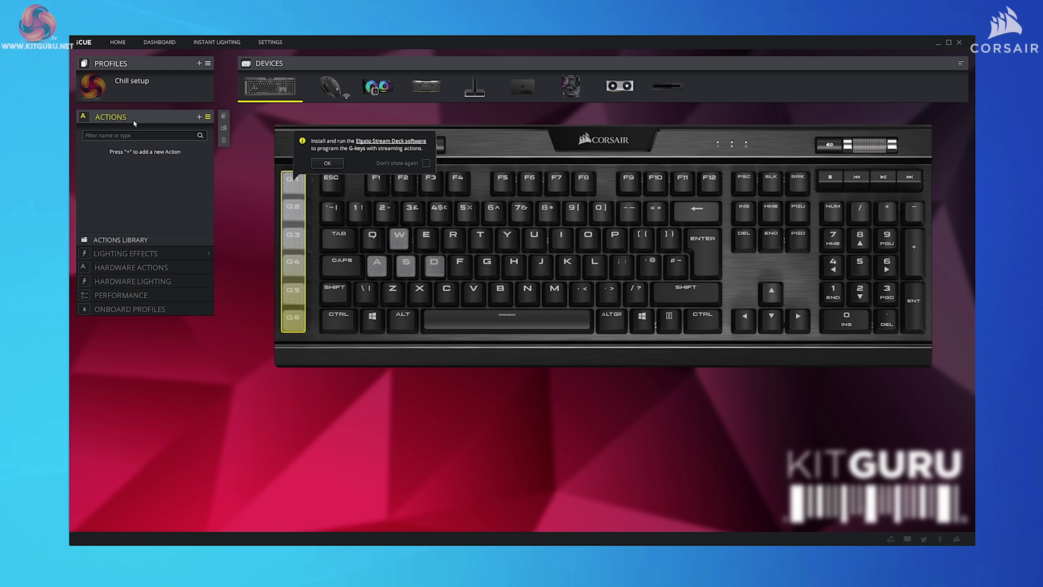
{"action": "left_click", "coordinate": [199, 117]}
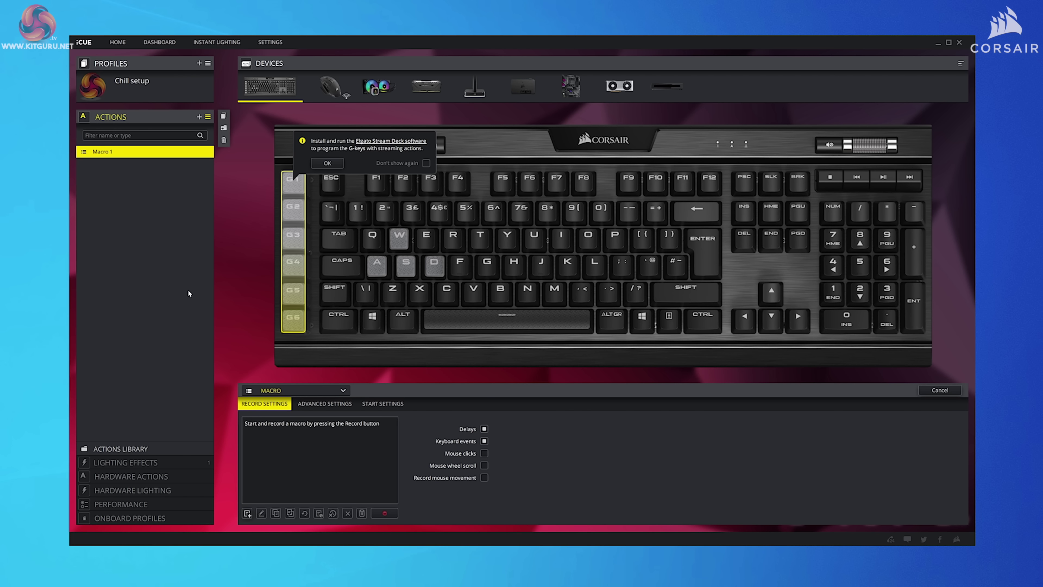
{"action": "left_click", "coordinate": [386, 513]}
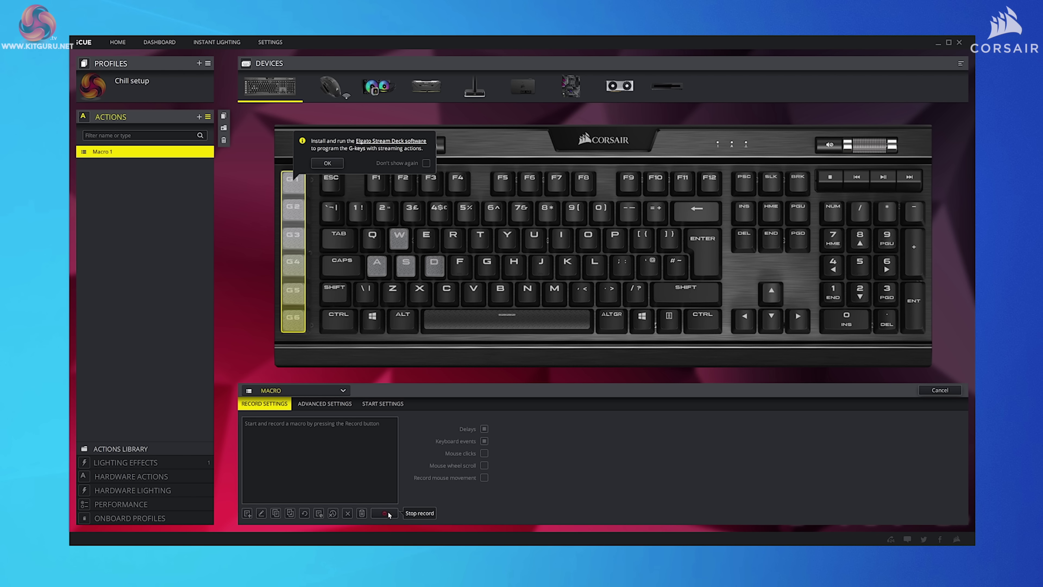
{"action": "key", "text": "super"}
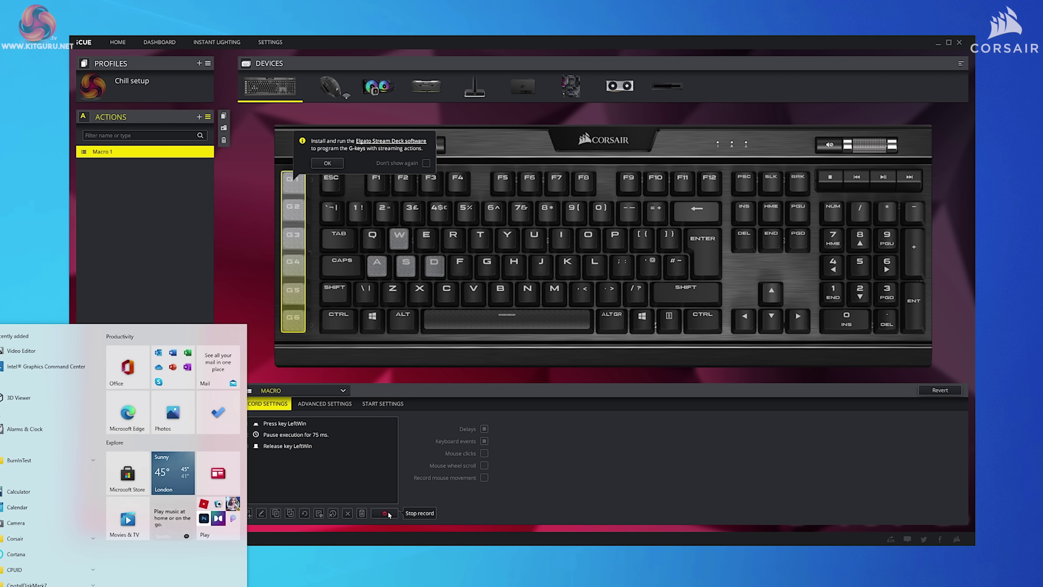
{"action": "type", "text": "control"}
{"action": "key", "text": "Return"}
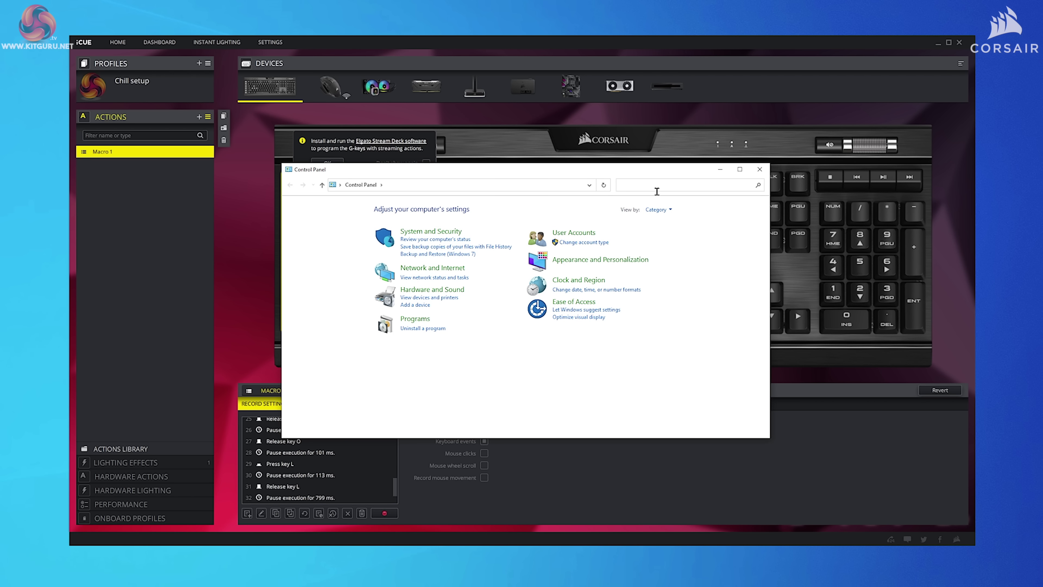
{"action": "left_click", "coordinate": [744, 212]}
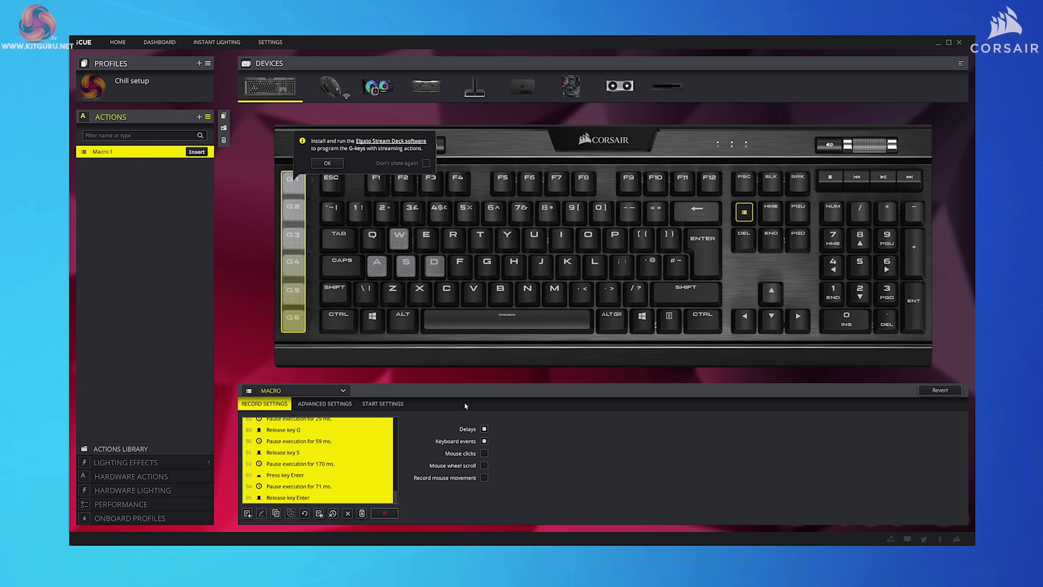
{"action": "left_click", "coordinate": [328, 163]}
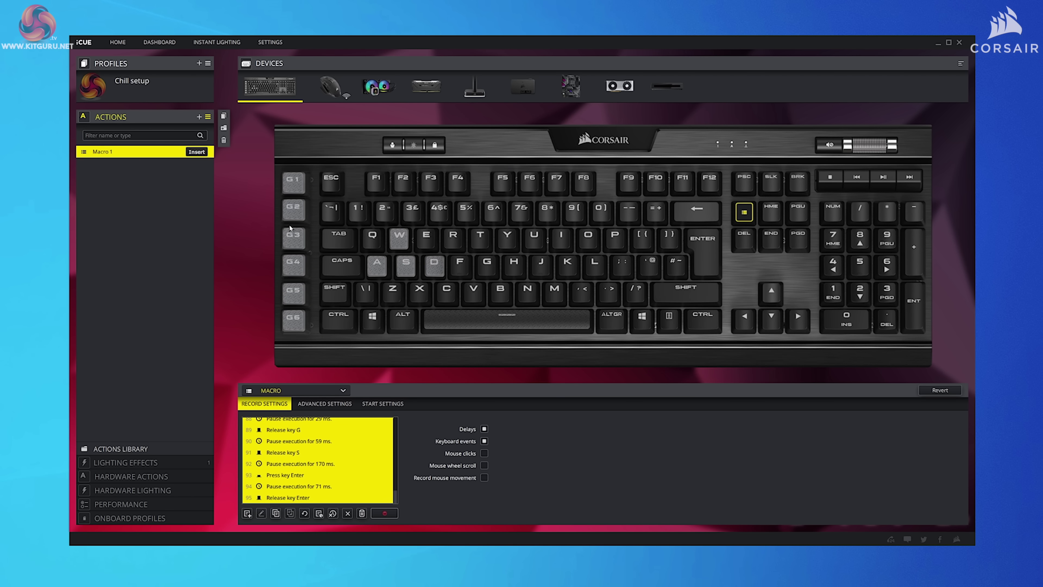
- Move Chill setup above Default and add a collapsed profile folder named 'Games'
{"action": "left_click", "coordinate": [169, 94]}
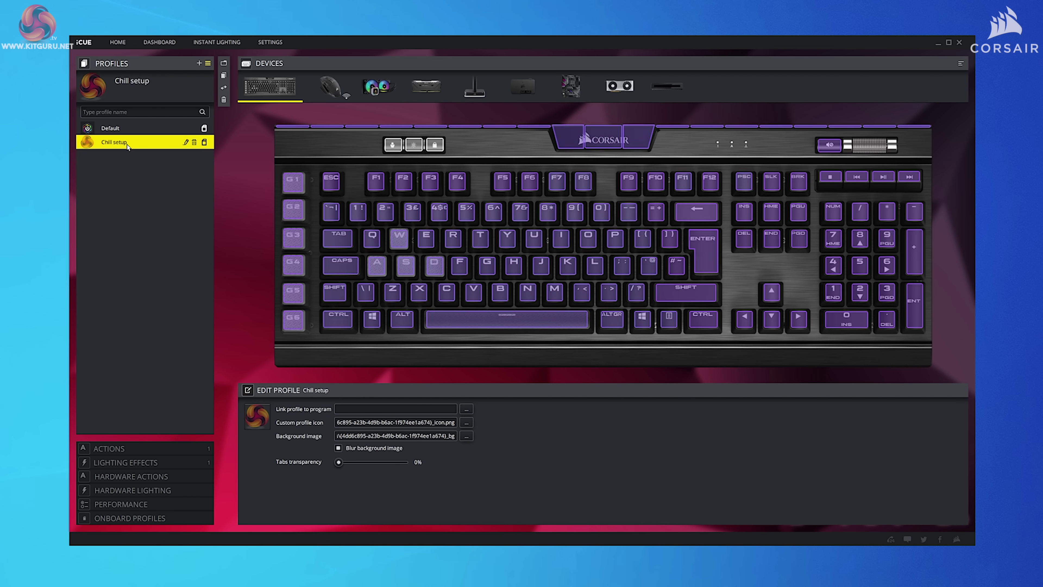
{"action": "left_click_drag", "start_coordinate": [118, 145], "coordinate": [119, 128]}
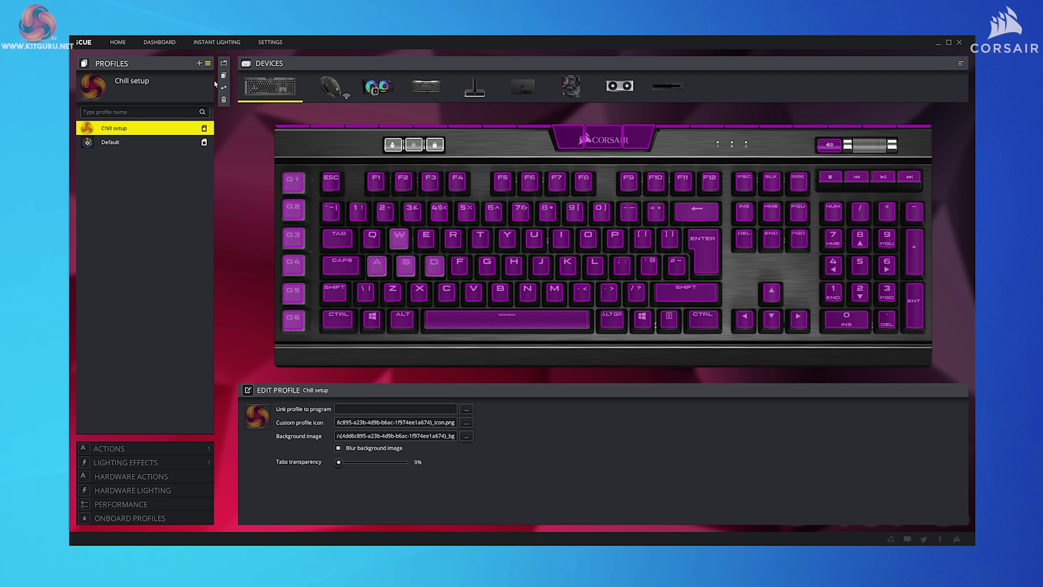
{"action": "left_click", "coordinate": [226, 65]}
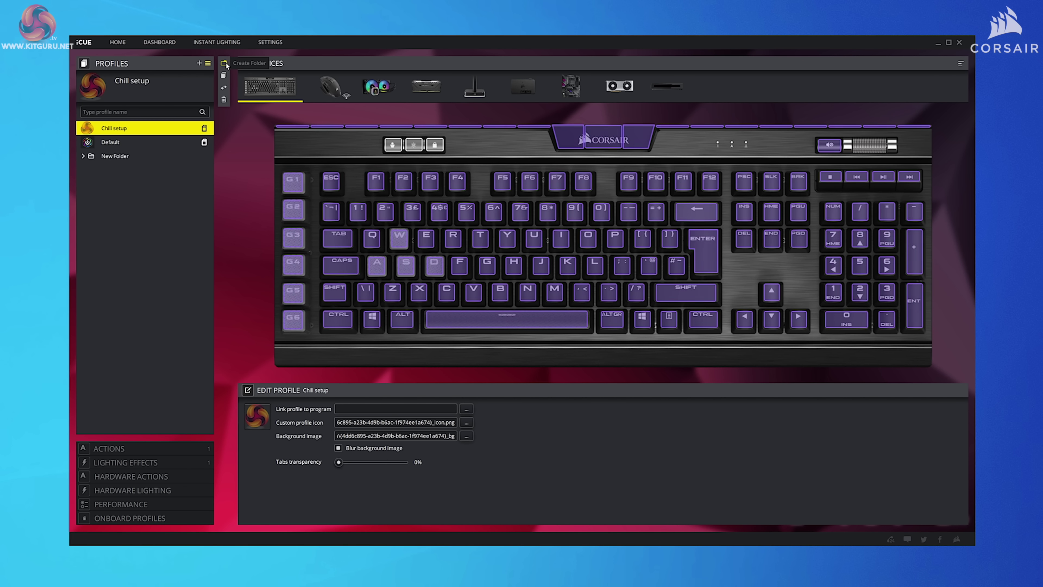
{"action": "double_click", "coordinate": [129, 156]}
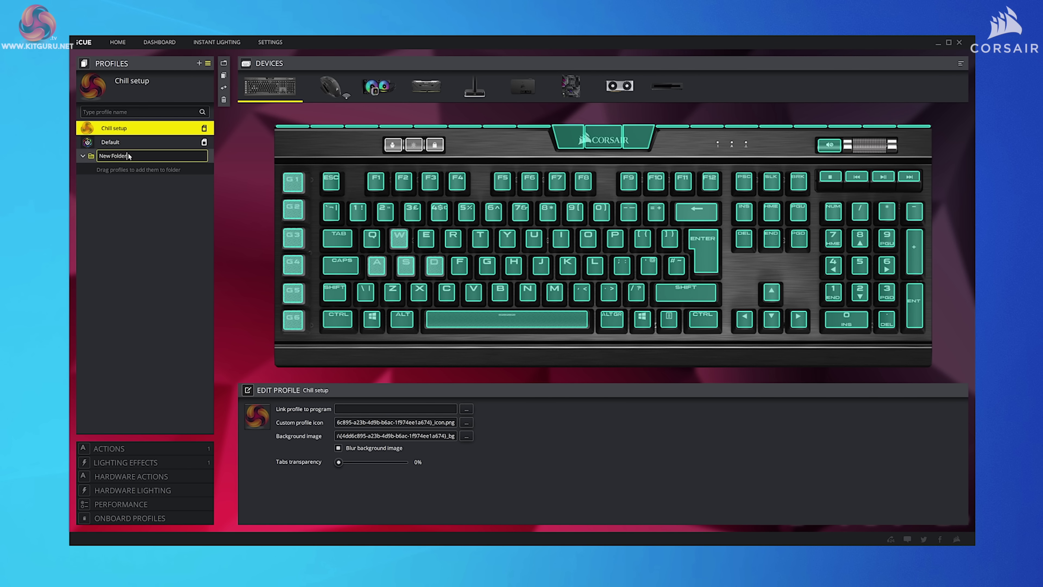
{"action": "type", "text": "Games"}
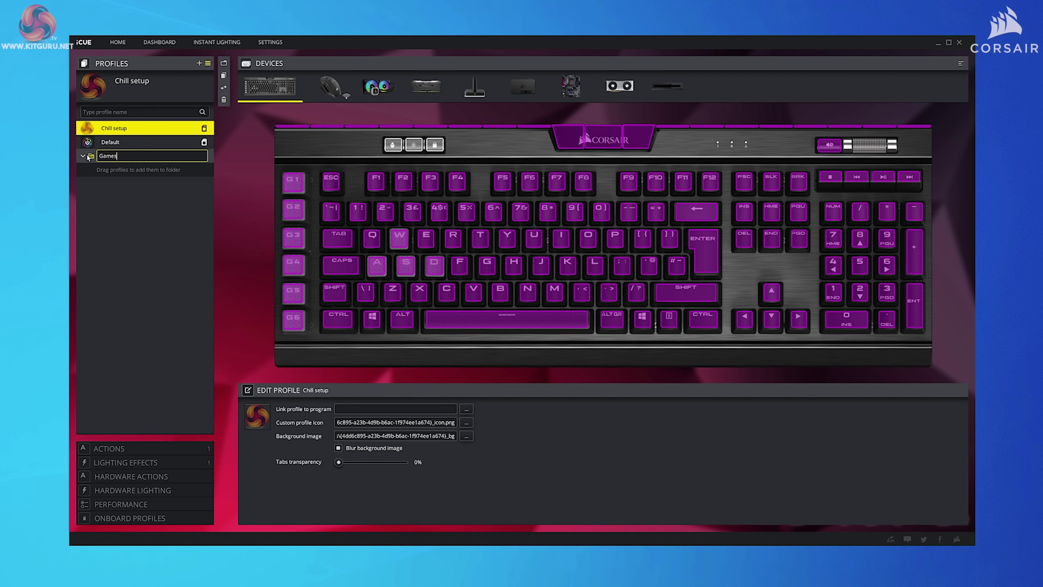
{"action": "key", "text": "Return"}
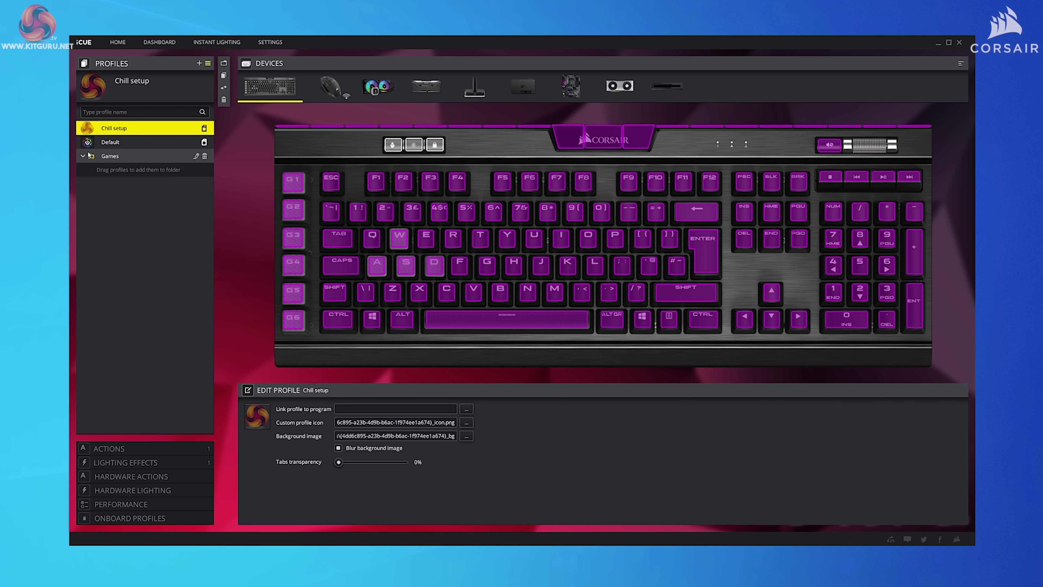
{"action": "left_click", "coordinate": [84, 156]}
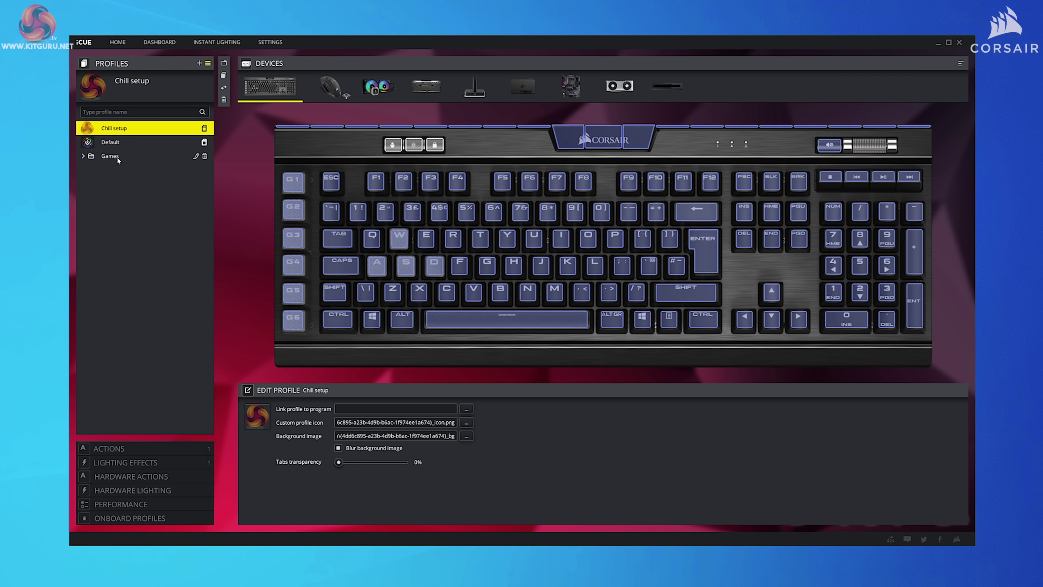
{"action": "left_click", "coordinate": [116, 448]}
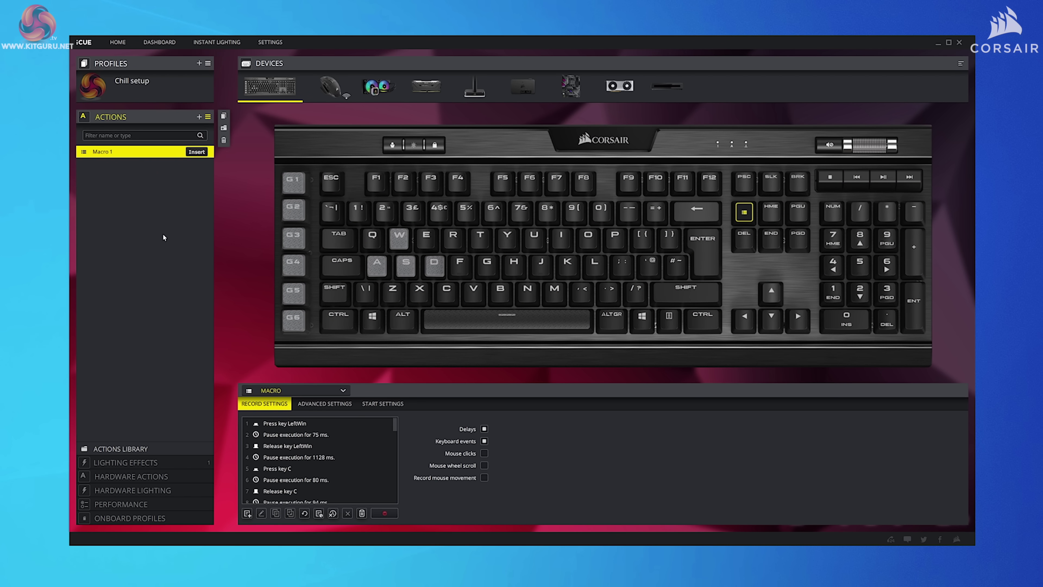
- Bind a Profile Switching action to Home cycling Default and Chill setup, then test it
{"action": "left_click", "coordinate": [199, 117]}
{"action": "left_click", "coordinate": [302, 390]}
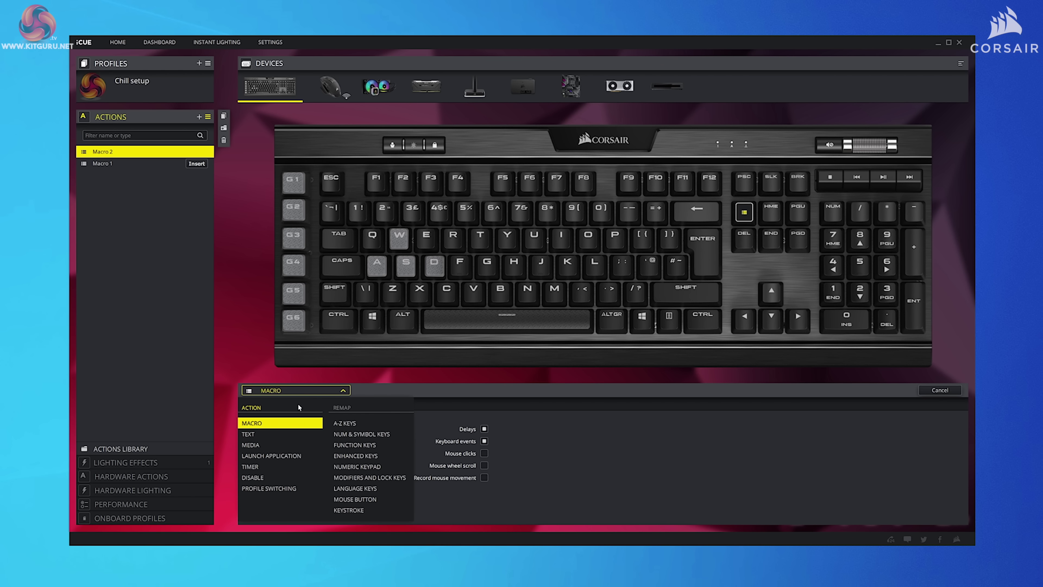
{"action": "left_click", "coordinate": [287, 488]}
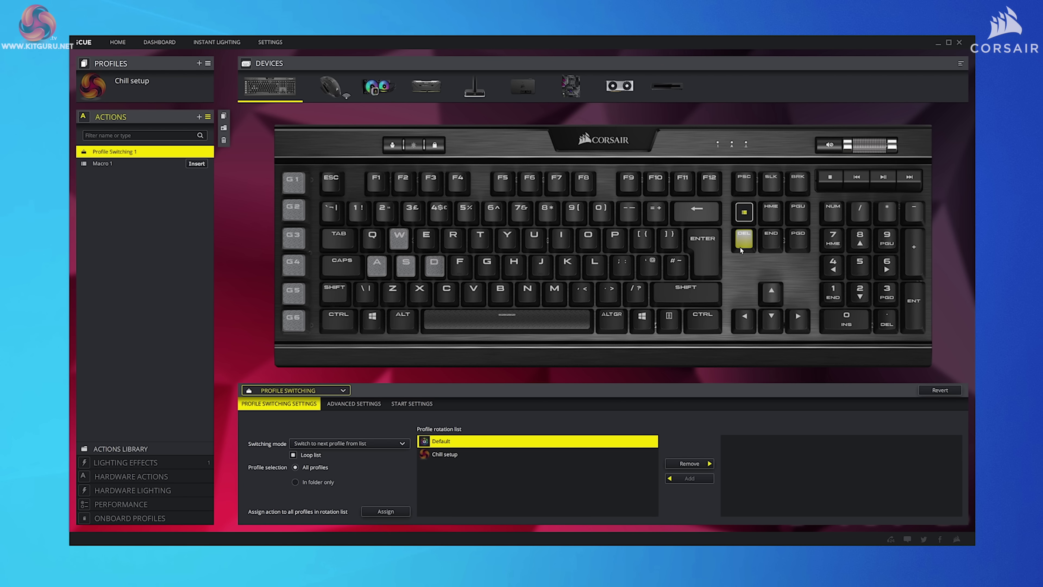
{"action": "left_click", "coordinate": [773, 214]}
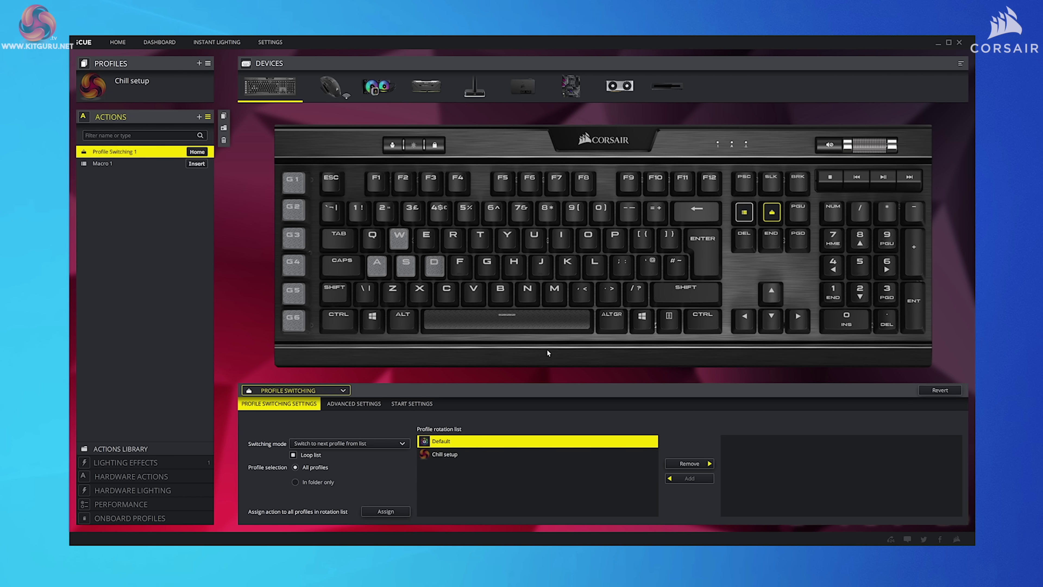
{"action": "left_click", "coordinate": [385, 511]}
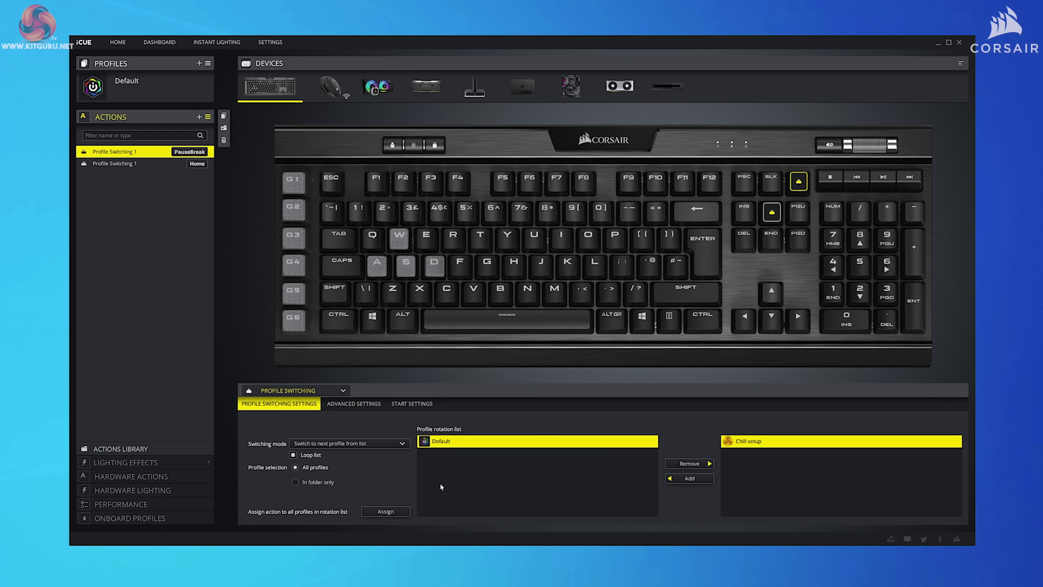
{"action": "key", "text": "Home"}
{"action": "key", "text": "Home"}
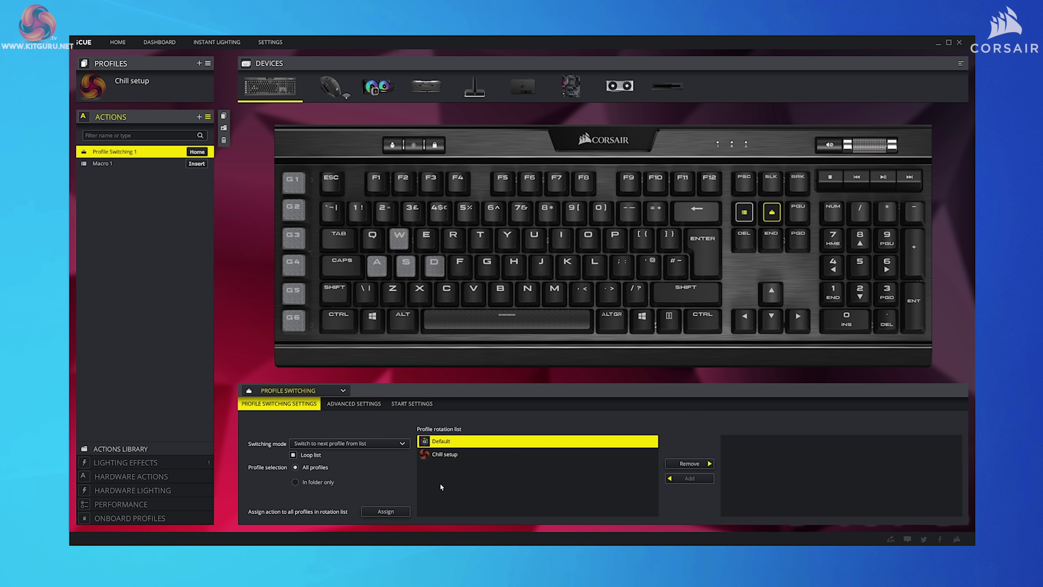
- Export the Chill setup profile to a file on the desktop
{"action": "left_click", "coordinate": [174, 86]}
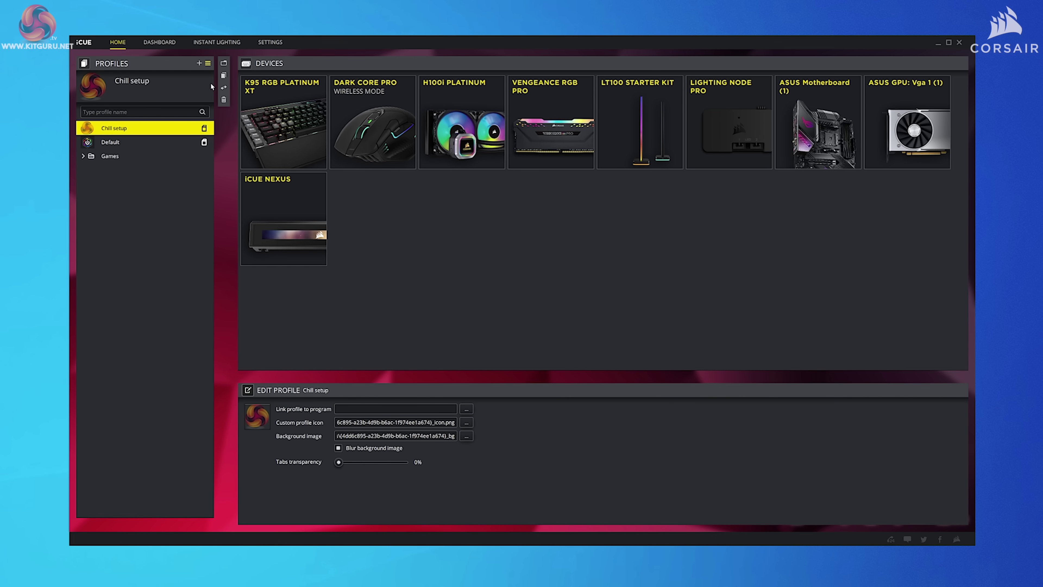
{"action": "left_click", "coordinate": [224, 88]}
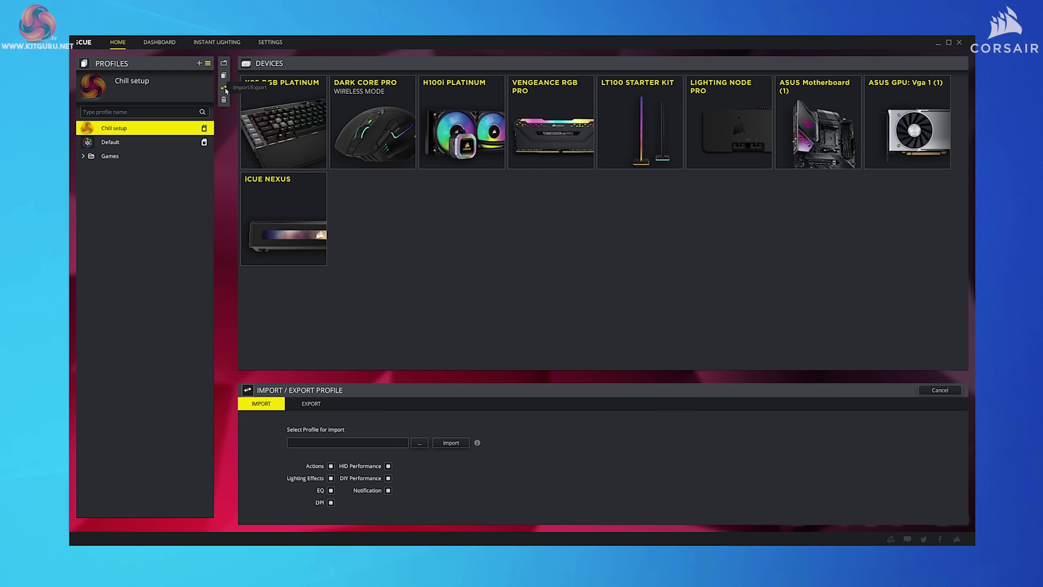
{"action": "left_click", "coordinate": [308, 404]}
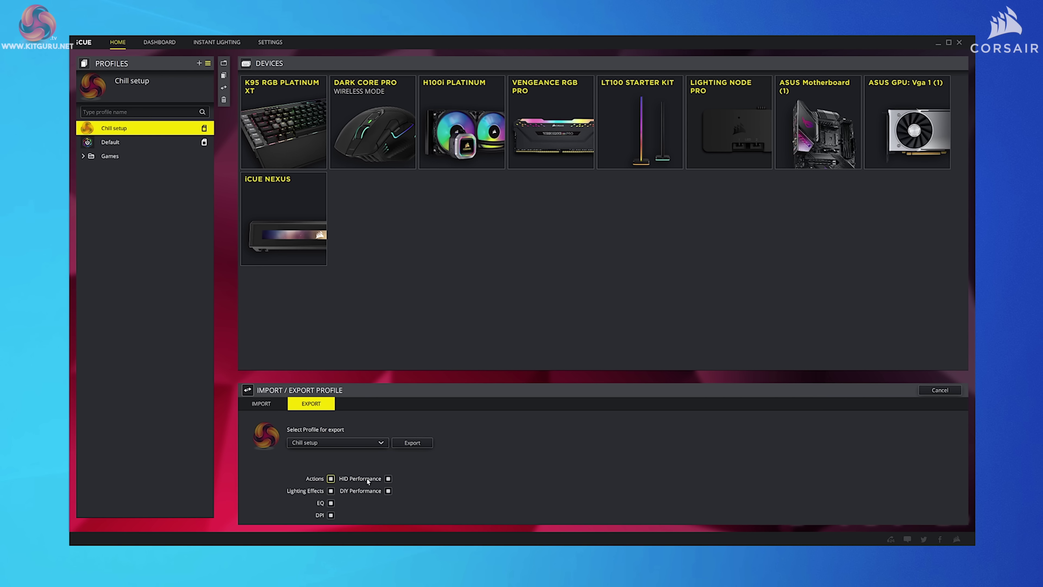
{"action": "left_click", "coordinate": [412, 442]}
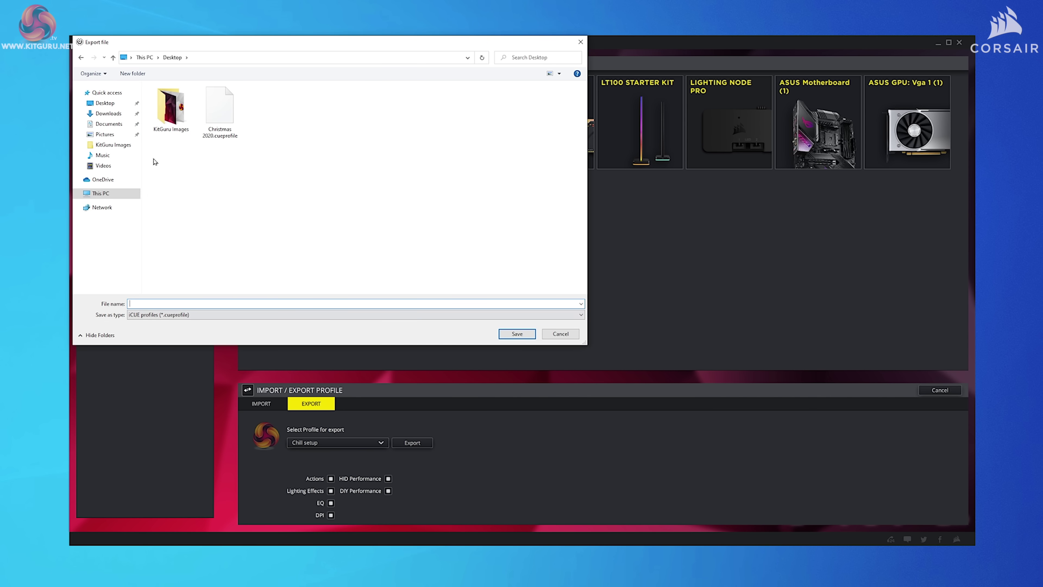
{"action": "key", "text": "Escape"}
- Import Christmas 2020.cueprofile, reactivate Chill setup and open the K95 RGB Platinum XT keyboard
{"action": "left_click", "coordinate": [265, 404]}
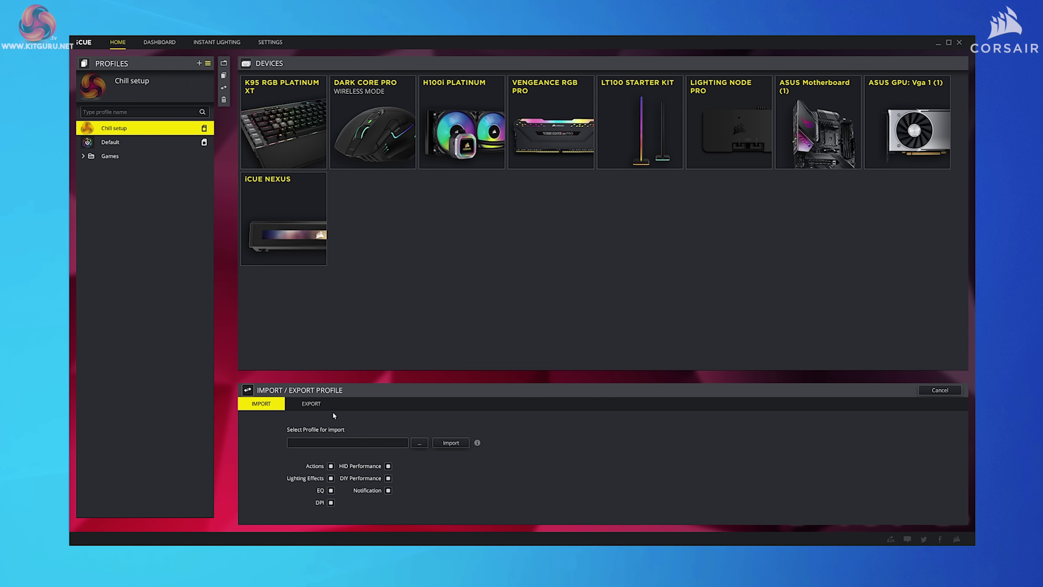
{"action": "left_click", "coordinate": [418, 444]}
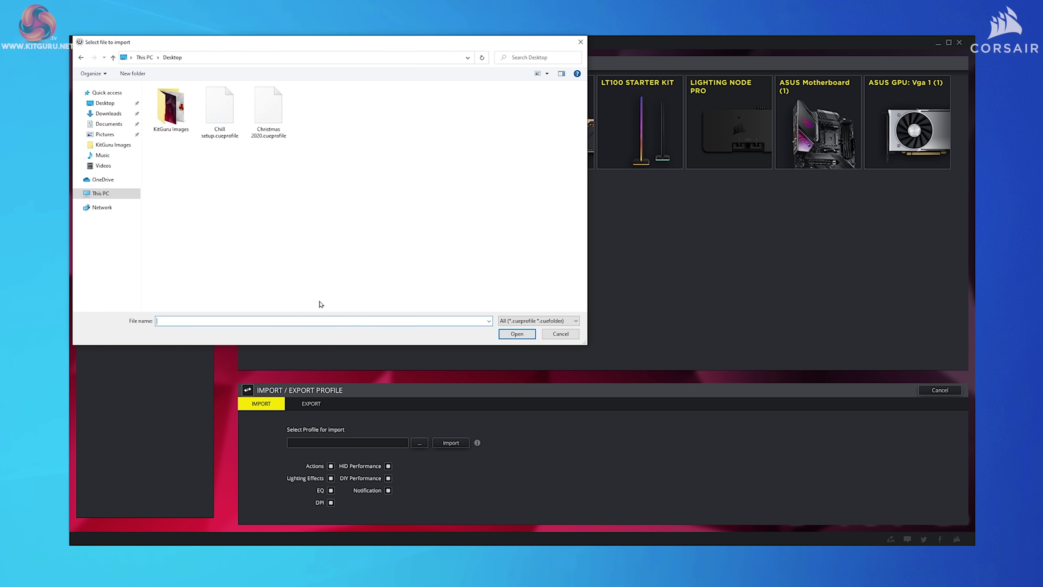
{"action": "left_click", "coordinate": [276, 128]}
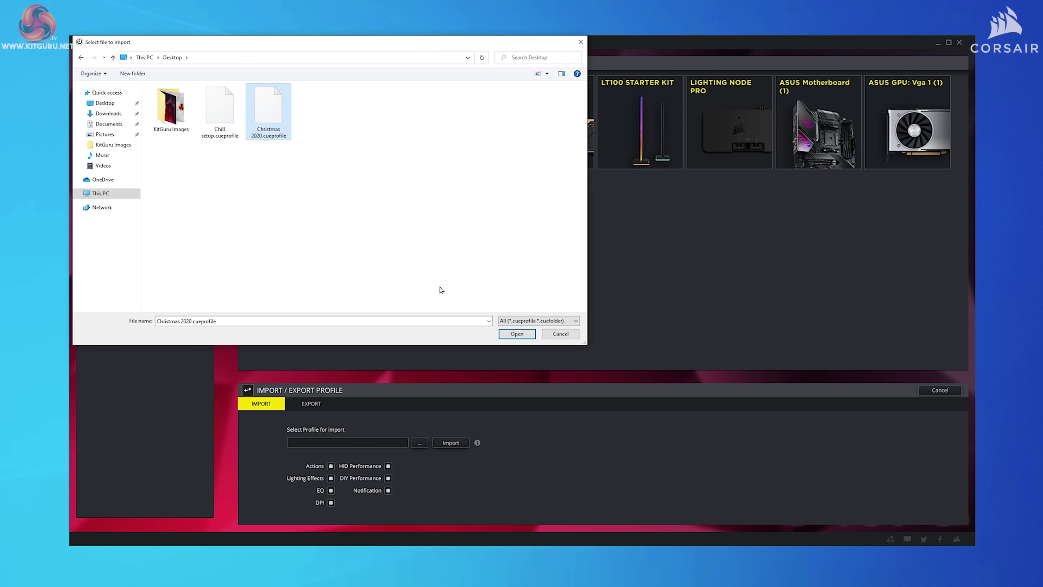
{"action": "left_click", "coordinate": [517, 334]}
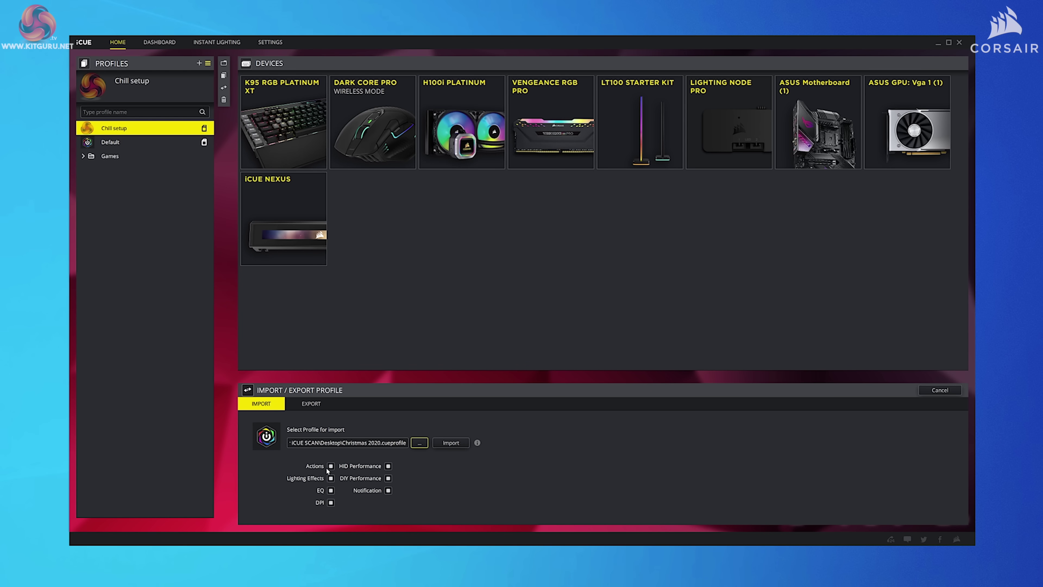
{"action": "left_click", "coordinate": [450, 443]}
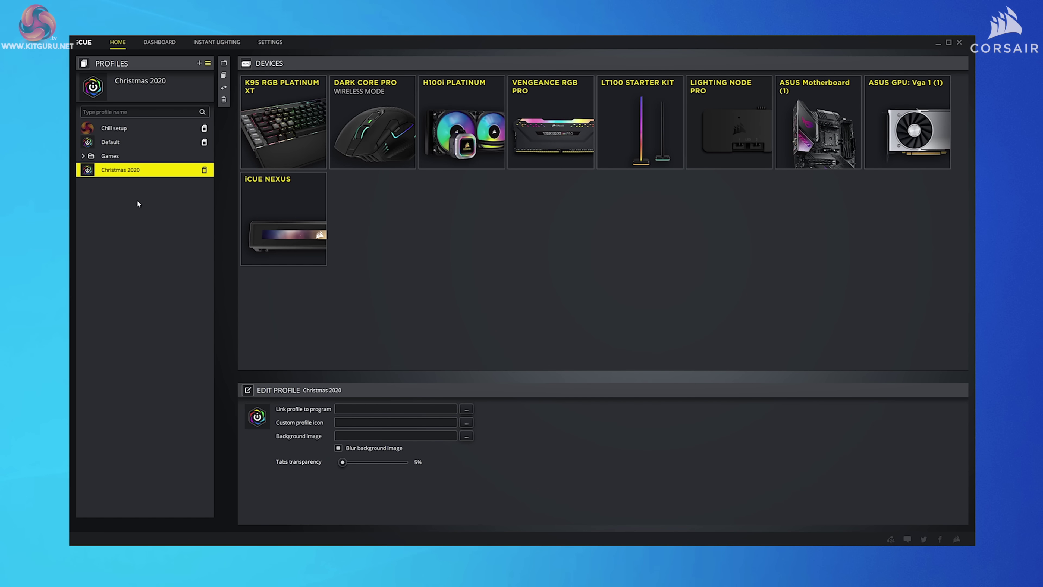
{"action": "left_click", "coordinate": [137, 130]}
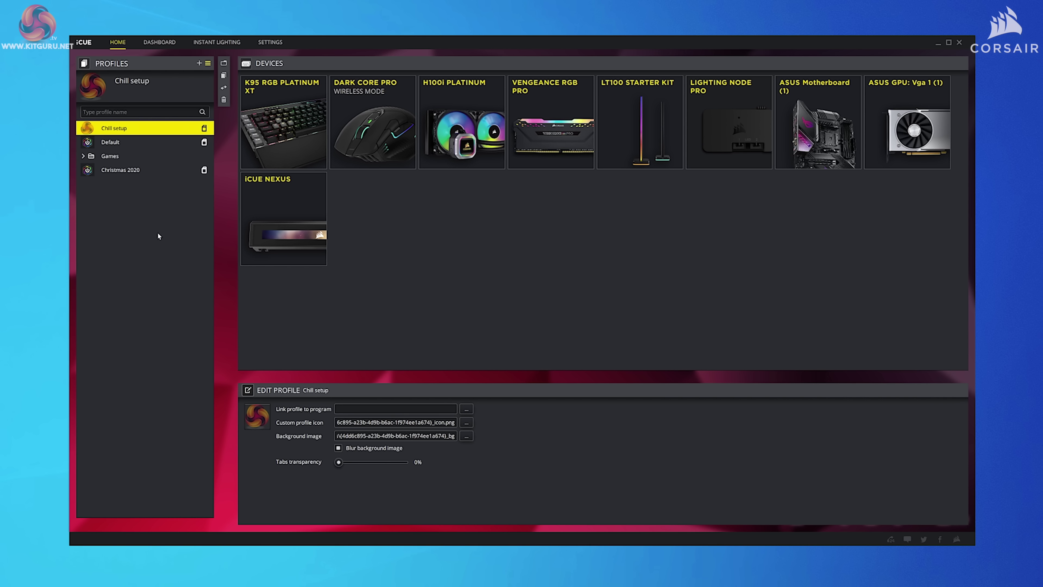
{"action": "left_click", "coordinate": [280, 130]}
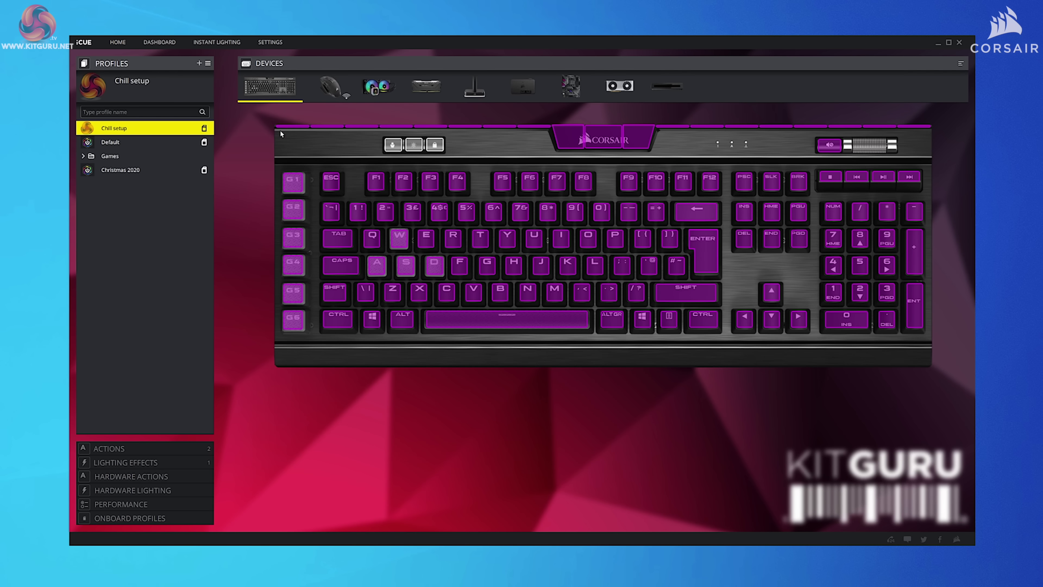
- Overwrite the K95's onboard slot #1 (Calm setup) with Chill setup, then return home
{"action": "left_click", "coordinate": [164, 518]}
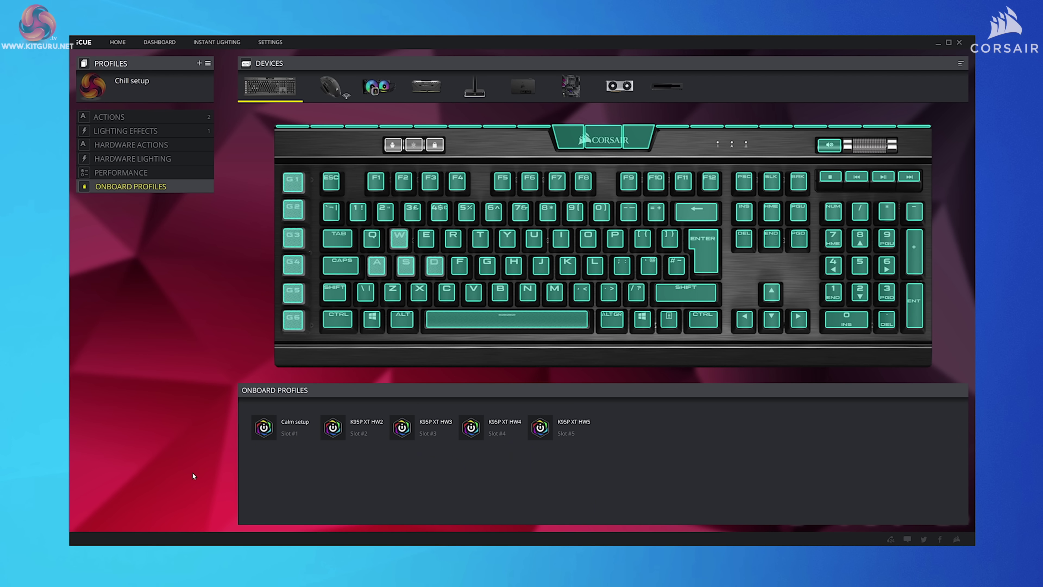
{"action": "left_click", "coordinate": [267, 435]}
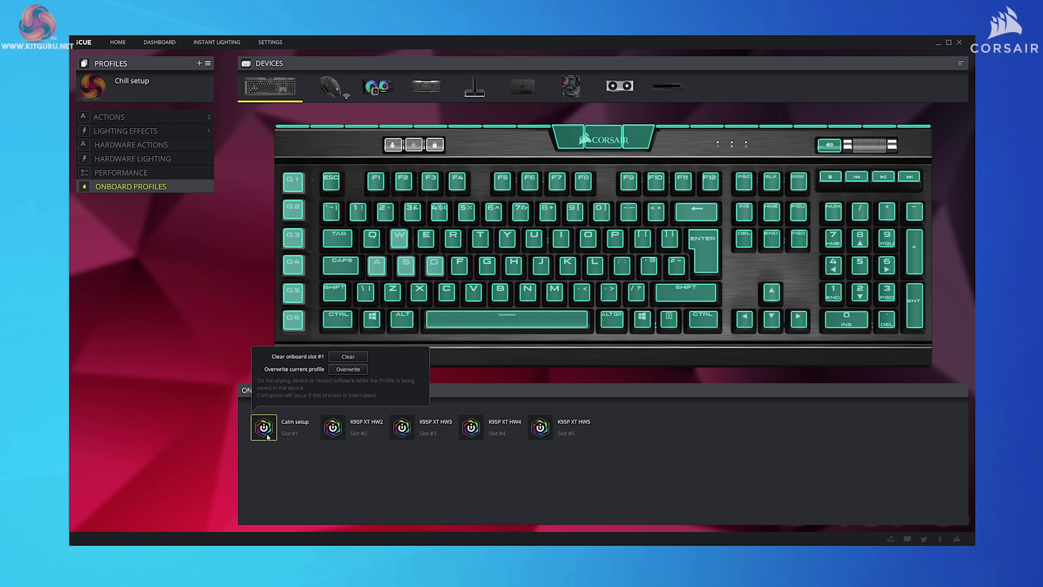
{"action": "left_click", "coordinate": [348, 369]}
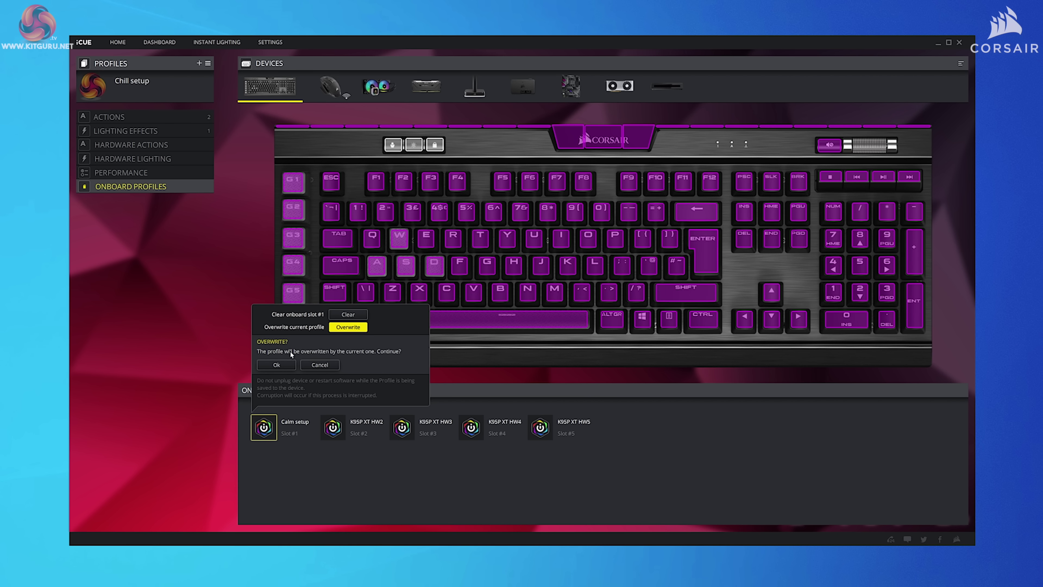
{"action": "left_click", "coordinate": [272, 365]}
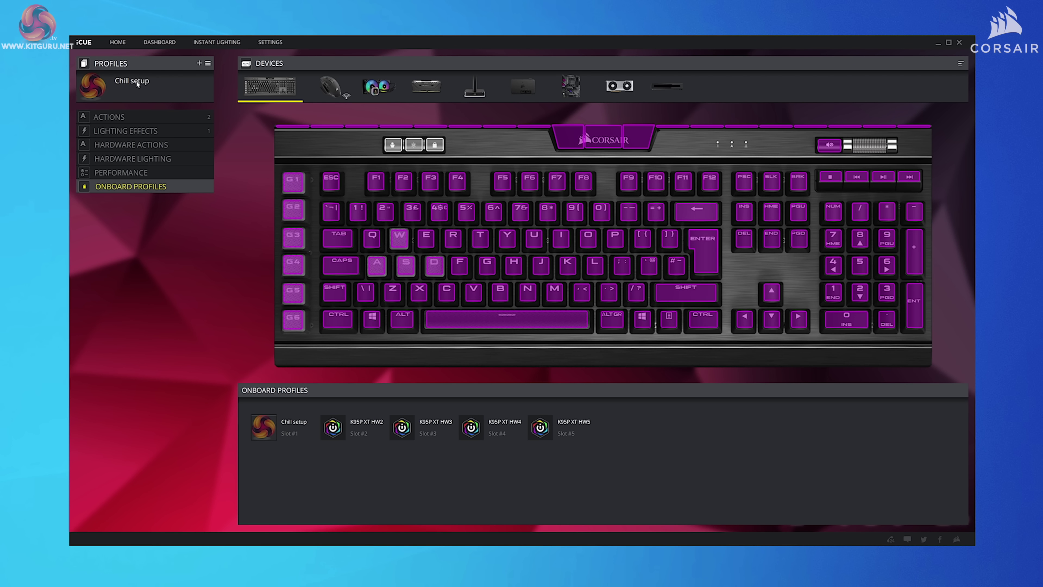
{"action": "left_click", "coordinate": [116, 42]}
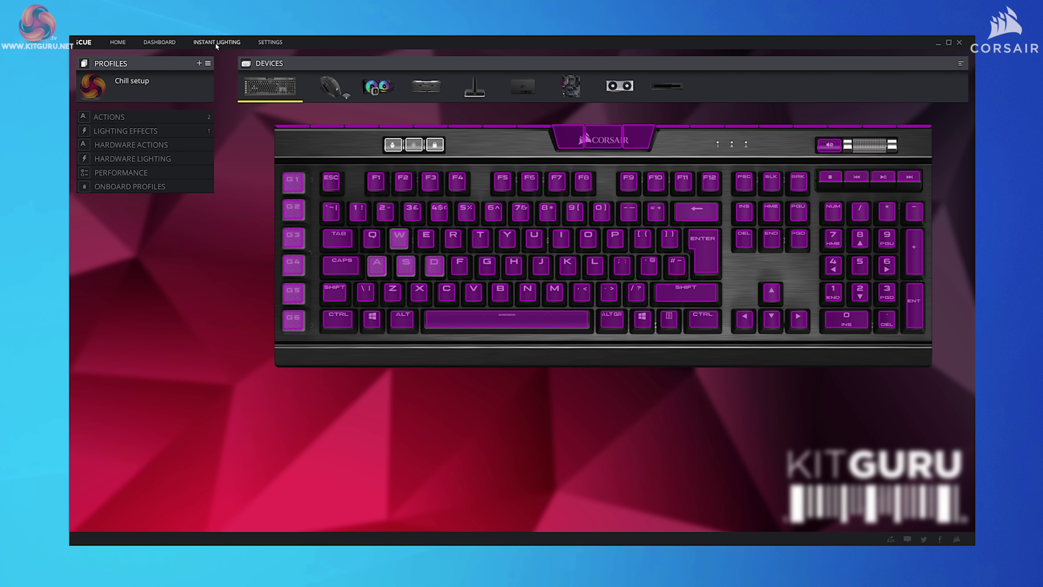
{"action": "mouse_move", "coordinate": [215, 42]}
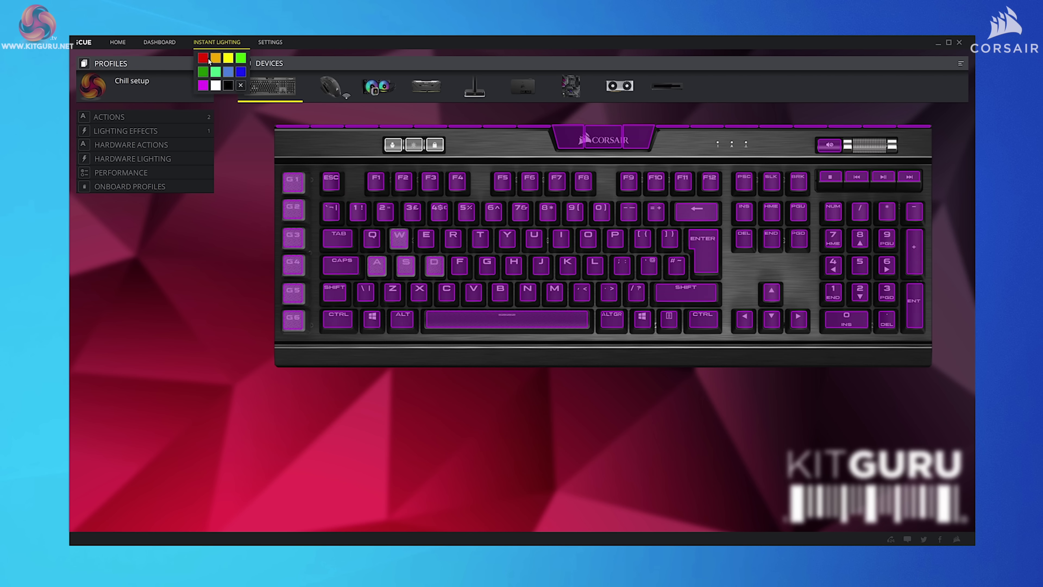
- Try Instant Lighting on all devices in yellow, white, green, blue, yellow and red
{"action": "left_click", "coordinate": [228, 59]}
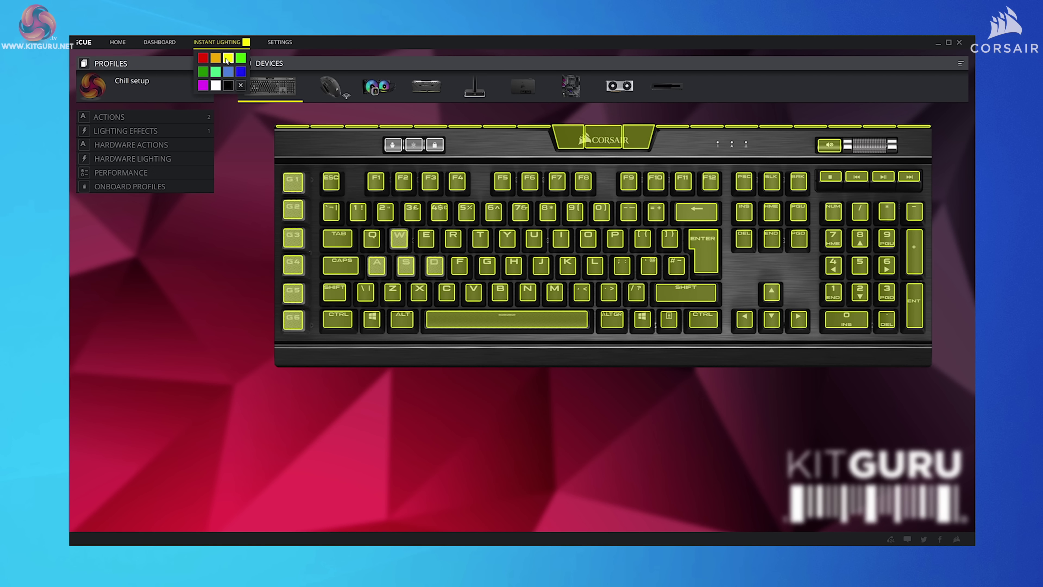
{"action": "left_click", "coordinate": [215, 85]}
{"action": "left_click", "coordinate": [207, 73]}
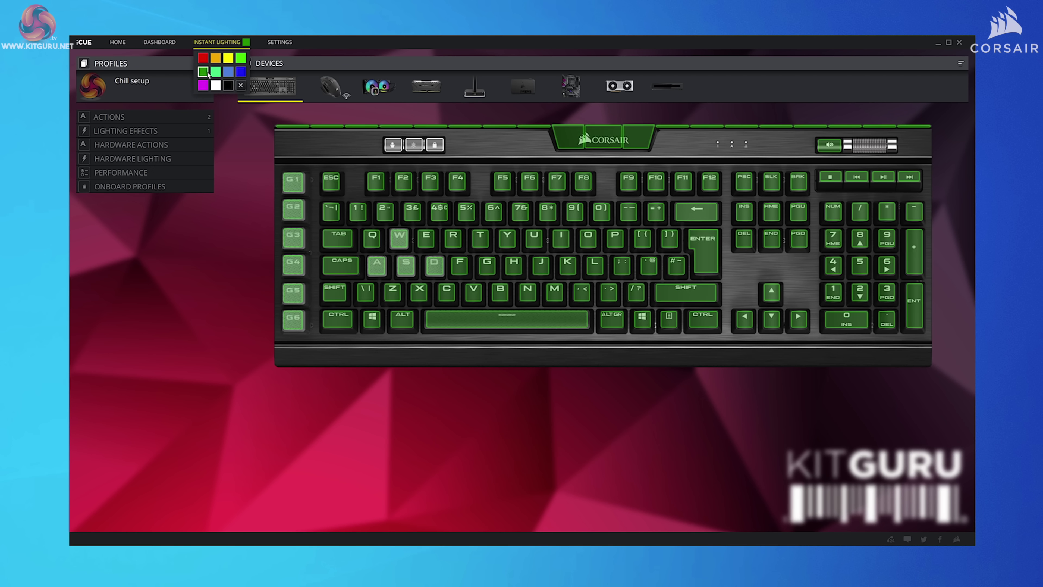
{"action": "left_click", "coordinate": [228, 71]}
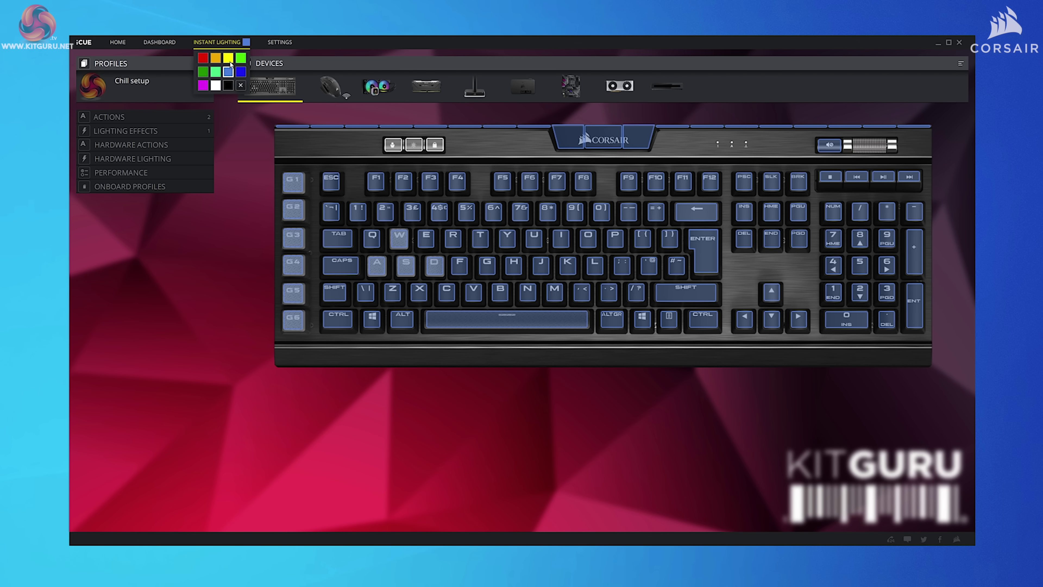
{"action": "left_click", "coordinate": [230, 60]}
{"action": "left_click", "coordinate": [203, 58]}
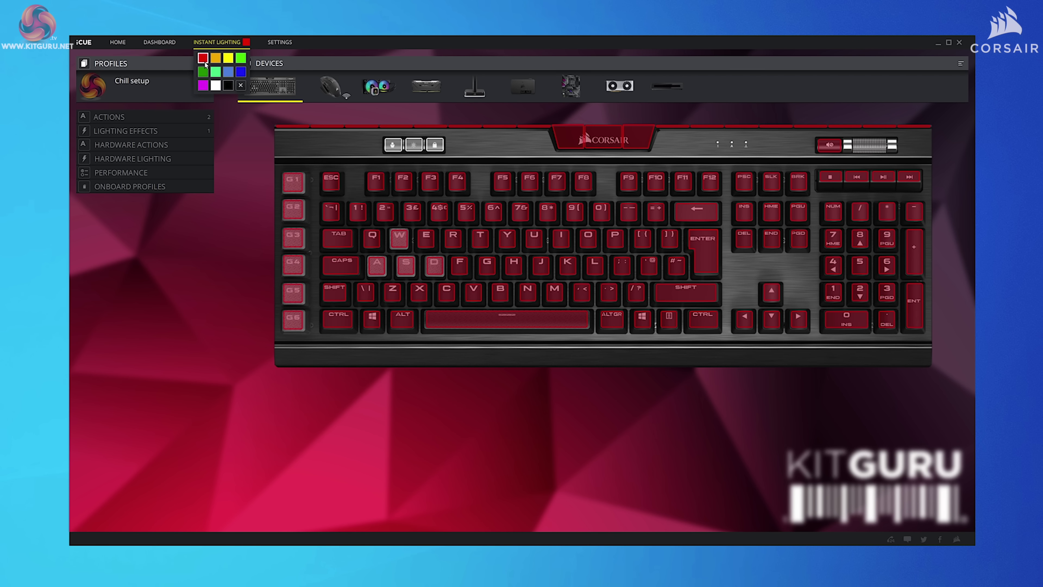
- Try black and magenta instant lighting, then turn Instant Lighting off to restore Chill setup's lighting
{"action": "left_click", "coordinate": [229, 86]}
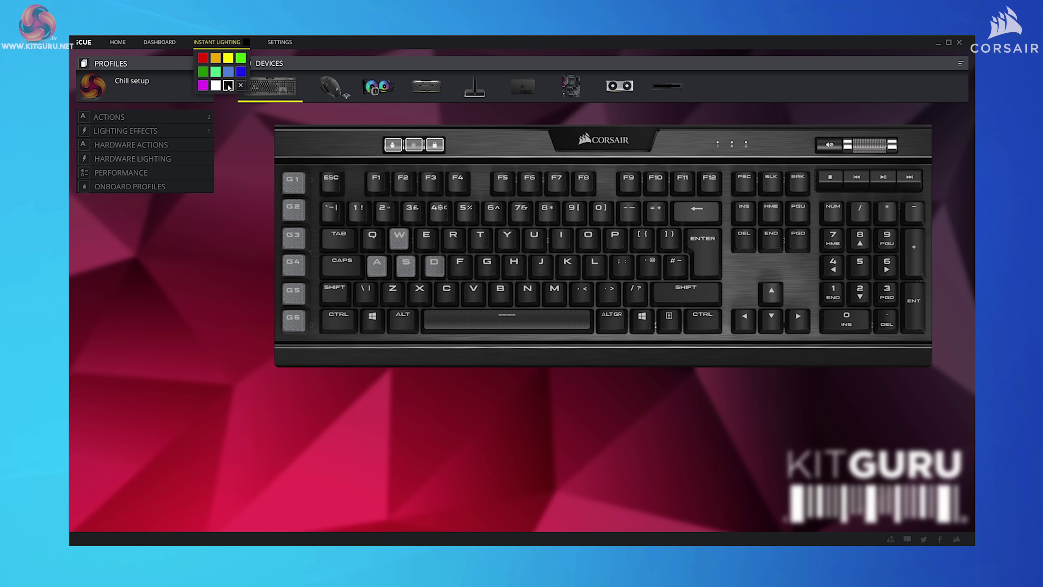
{"action": "left_click", "coordinate": [203, 88]}
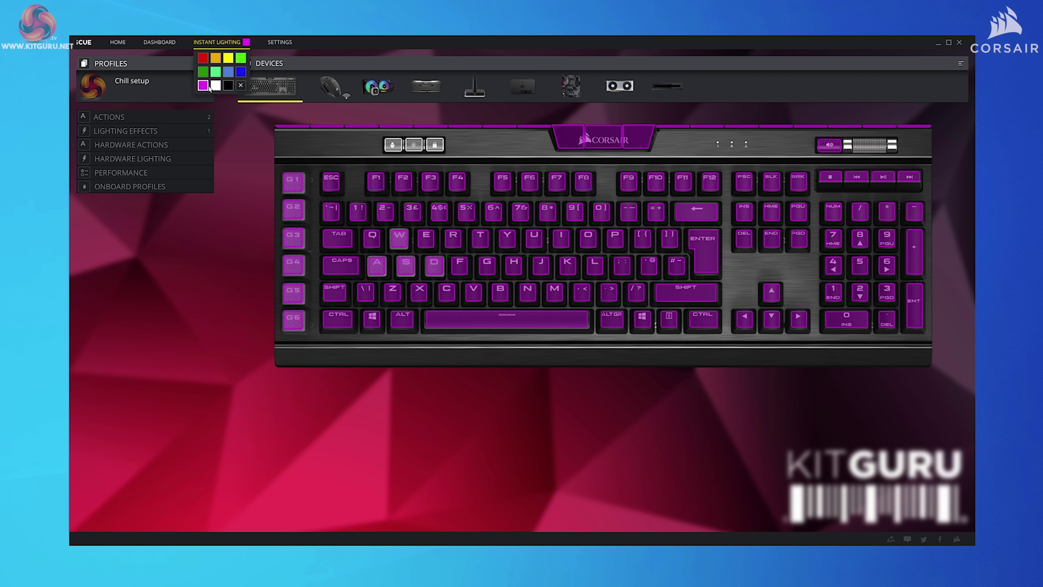
{"action": "left_click", "coordinate": [229, 85]}
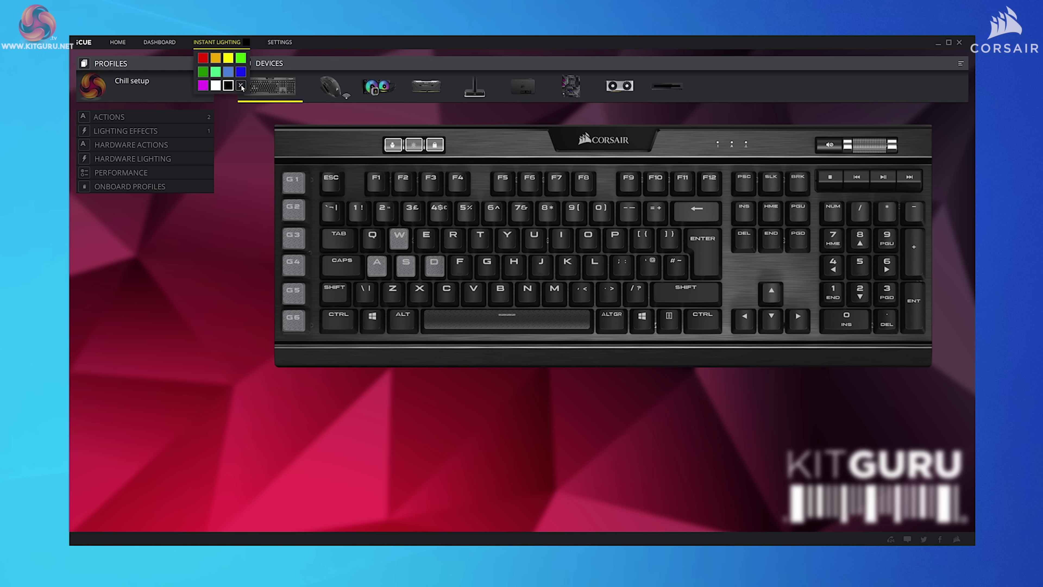
{"action": "left_click", "coordinate": [241, 86]}
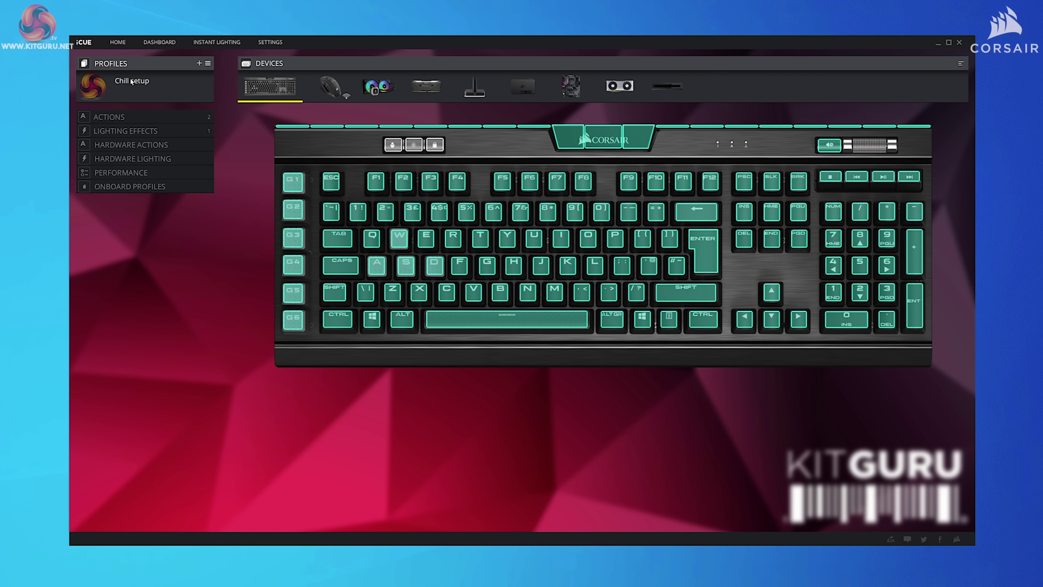
- Add the K95 RGB PLATINUM XT widget to the dashboard and drag it into place
{"action": "left_click", "coordinate": [158, 49]}
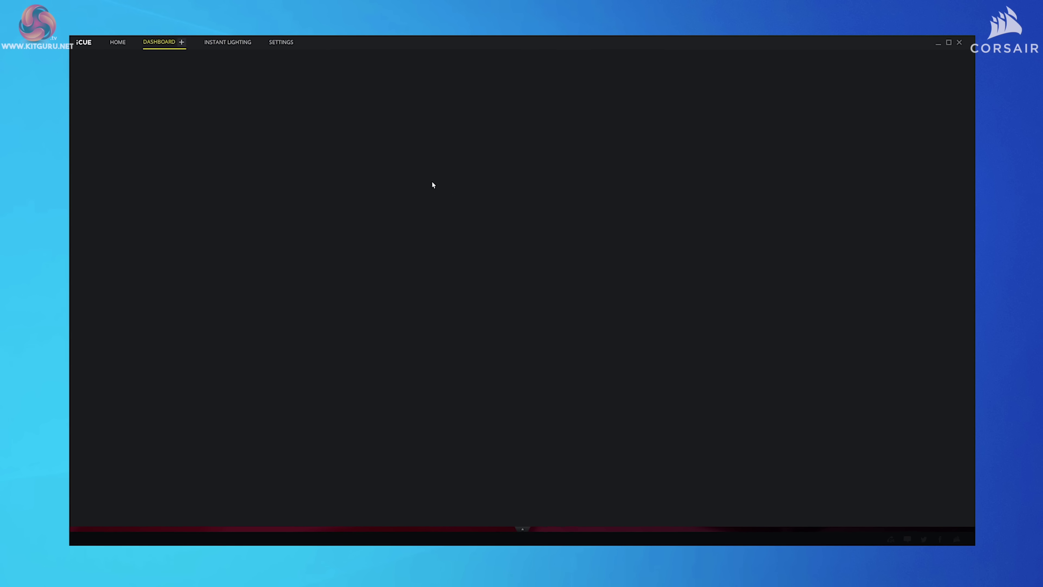
{"action": "left_click", "coordinate": [182, 42]}
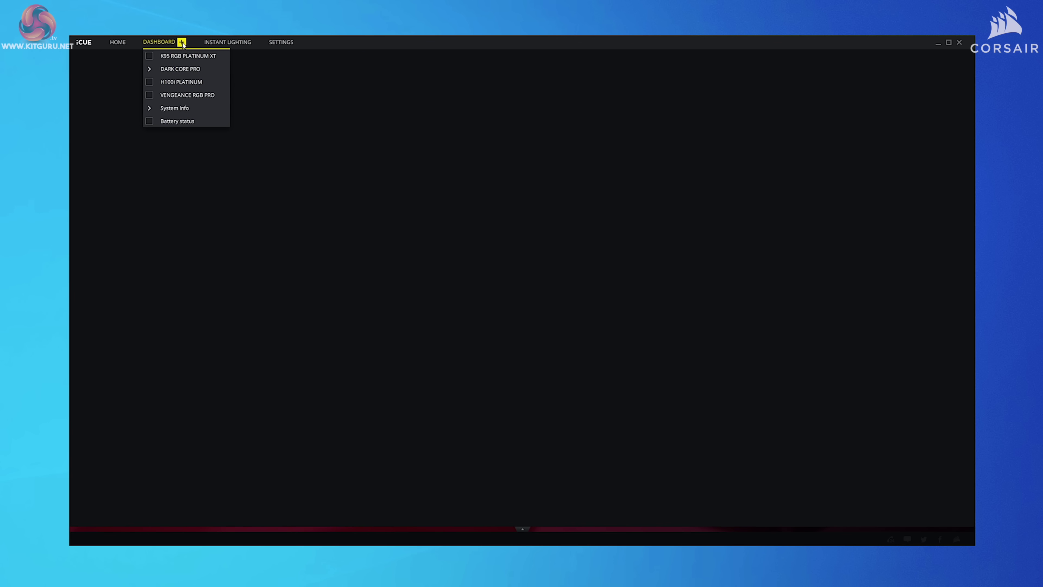
{"action": "left_click", "coordinate": [163, 61]}
{"action": "left_click", "coordinate": [149, 69]}
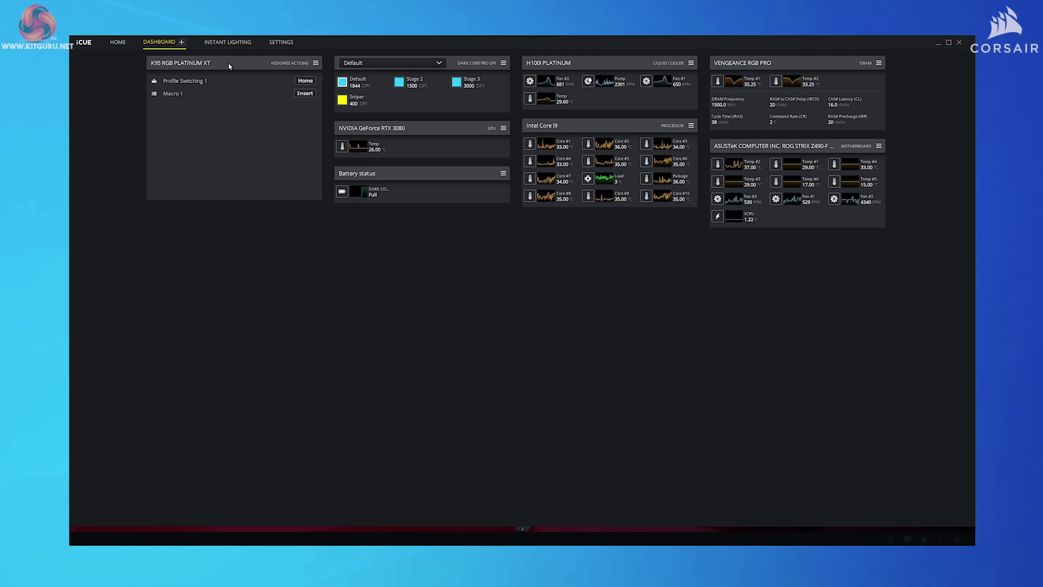
{"action": "left_click_drag", "start_coordinate": [229, 65], "coordinate": [256, 85]}
{"action": "left_click", "coordinate": [316, 63]}
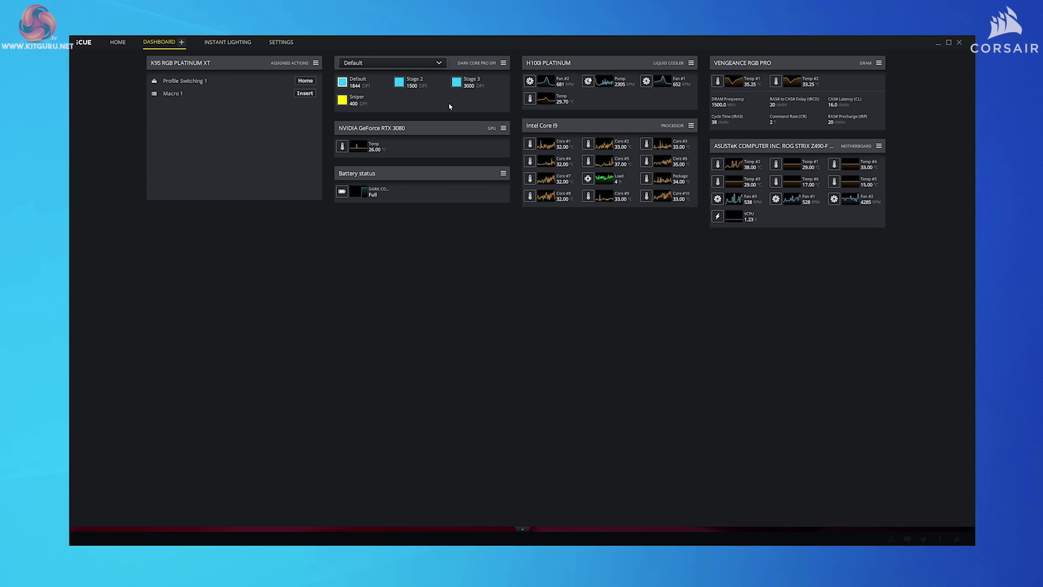
{"action": "left_click", "coordinate": [692, 127]}
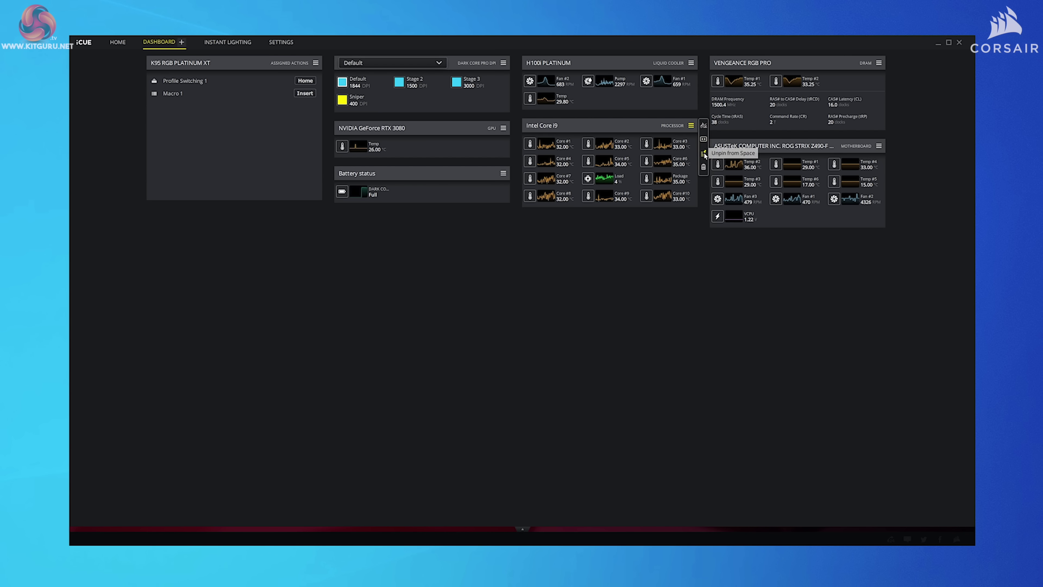
- Double the Intel Core i9 widget's width and set cover-5.png as a blurred, 47%-faded dashboard background
{"action": "left_click", "coordinate": [703, 139]}
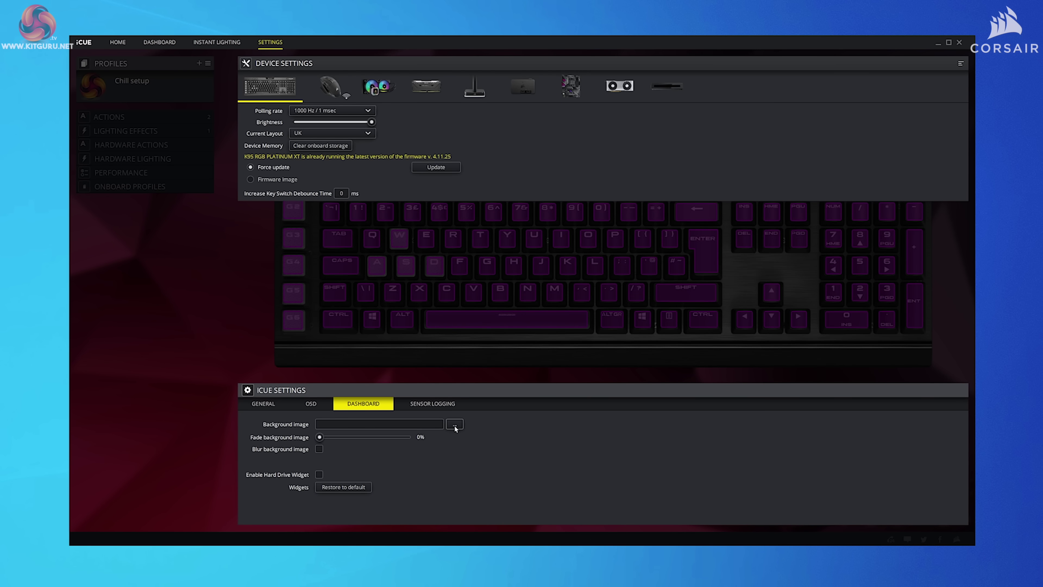
{"action": "left_click", "coordinate": [455, 424]}
{"action": "double_click", "coordinate": [365, 113]}
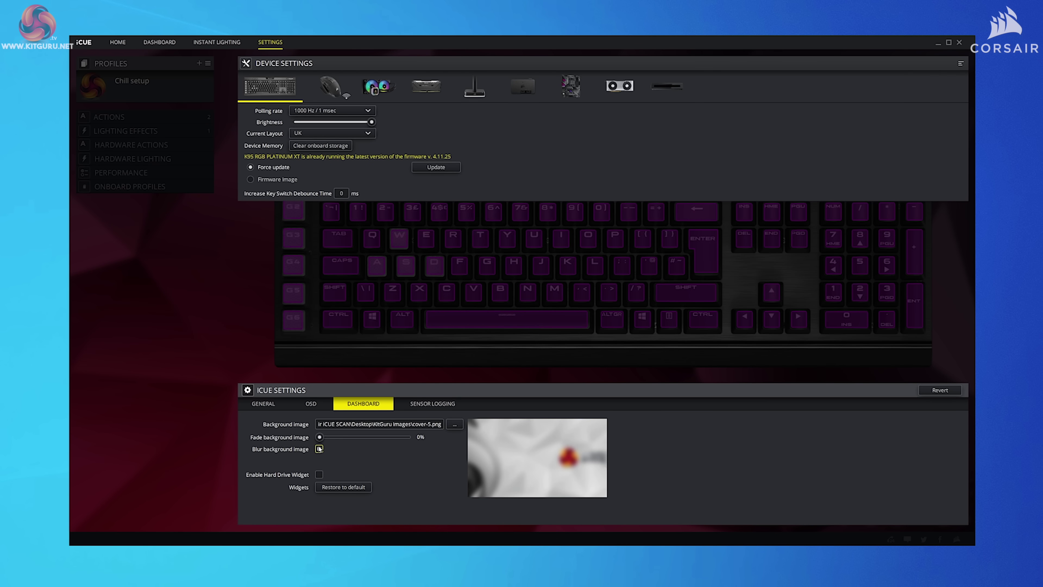
{"action": "left_click", "coordinate": [319, 449]}
{"action": "left_click_drag", "start_coordinate": [320, 437], "coordinate": [362, 438]}
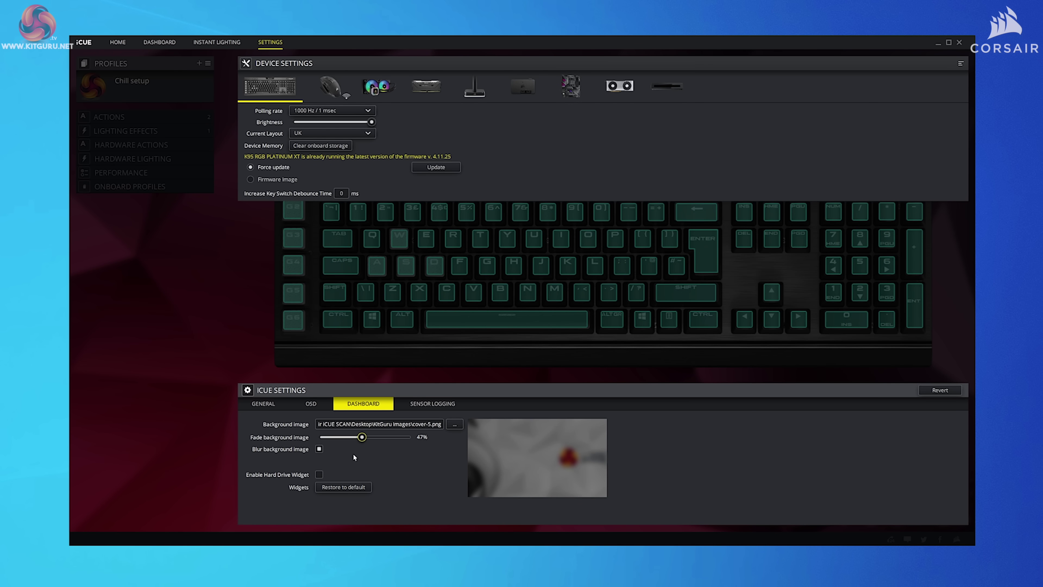
{"action": "left_click", "coordinate": [161, 45]}
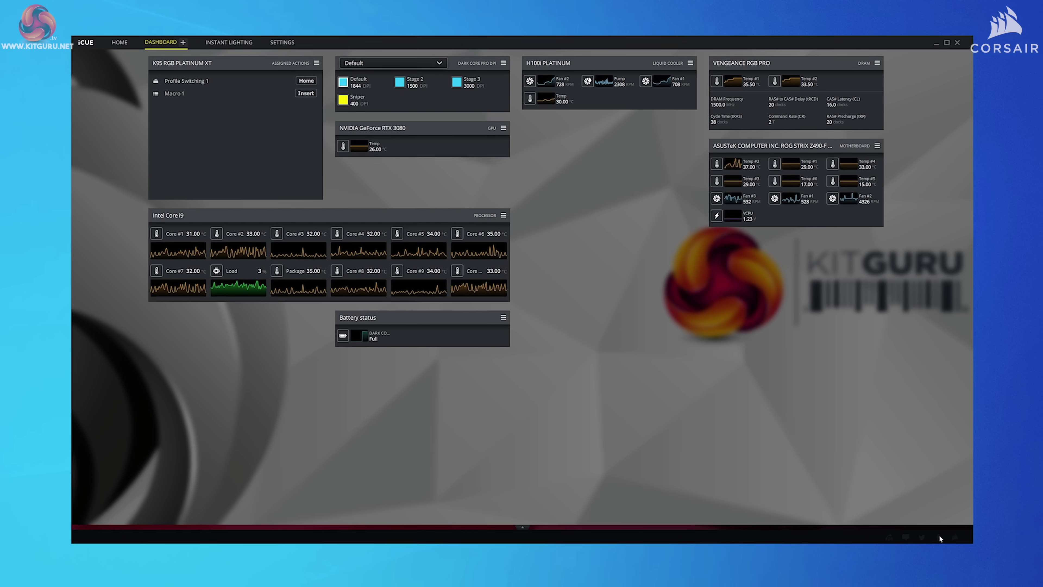
- Show the iCUE Space sidebar from the iCUE tray icon
{"action": "left_click", "coordinate": [972, 579]}
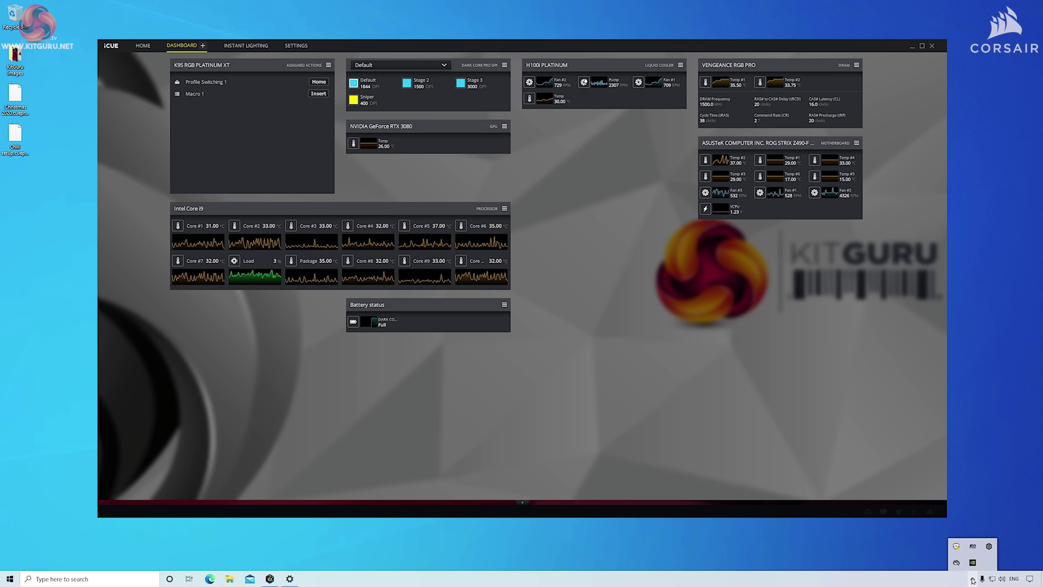
{"action": "right_click", "coordinate": [990, 548]}
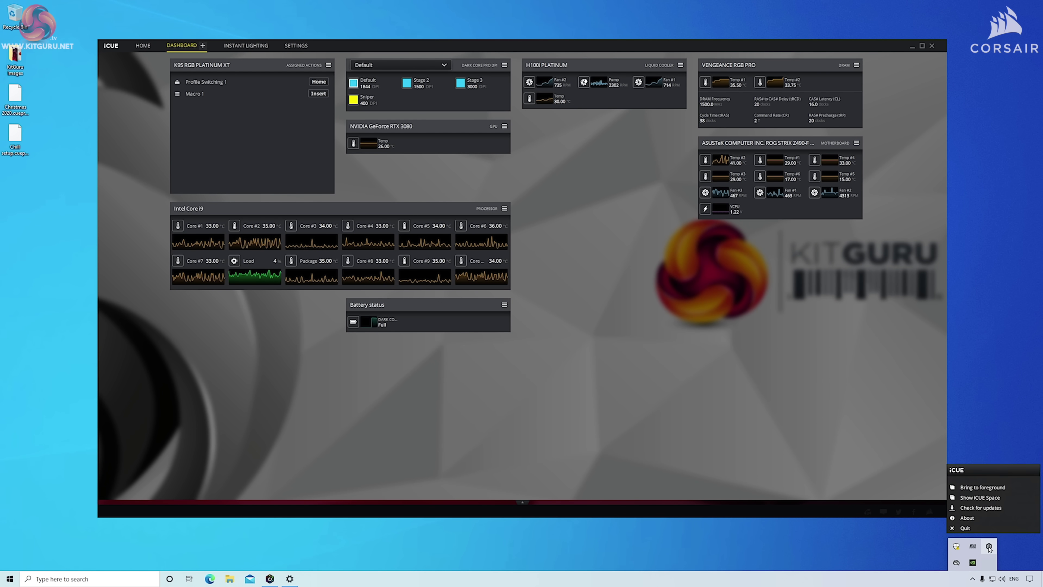
{"action": "left_click", "coordinate": [990, 498]}
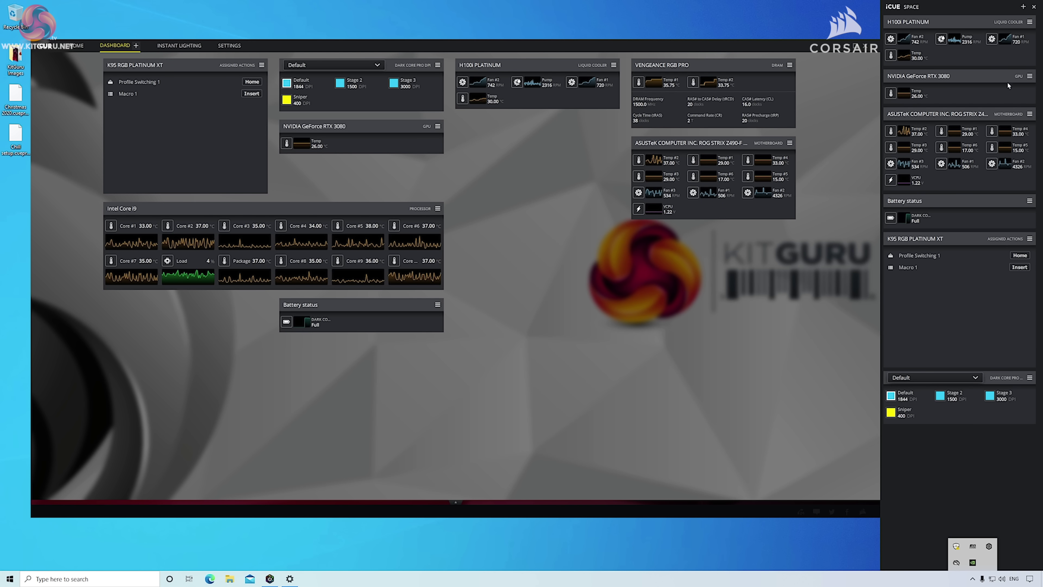
- Add the VENGEANCE RGB PRO and System info Intel Core i9 widgets to iCUE Space
{"action": "left_click", "coordinate": [1022, 7]}
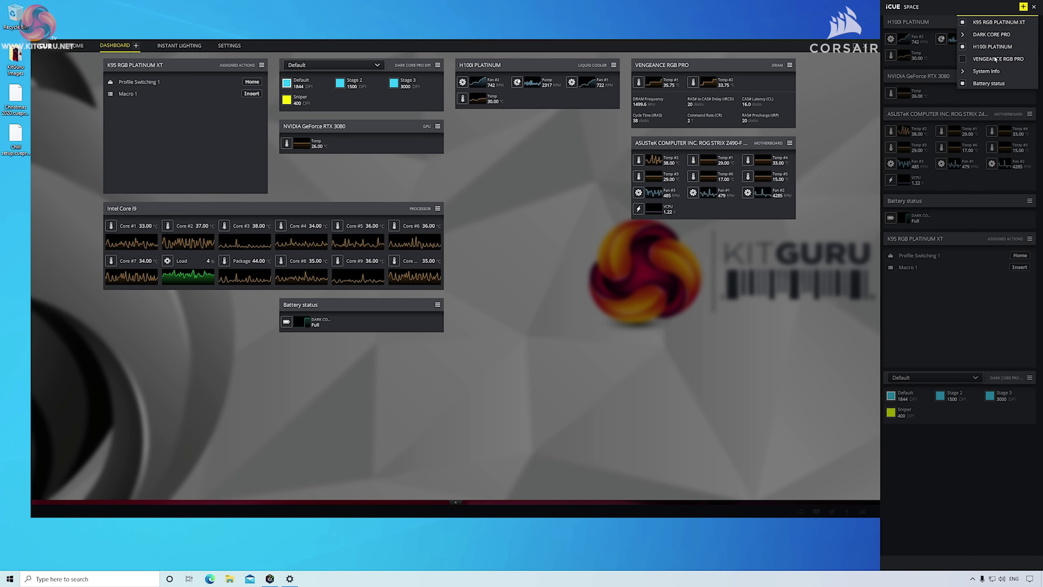
{"action": "left_click", "coordinate": [962, 59]}
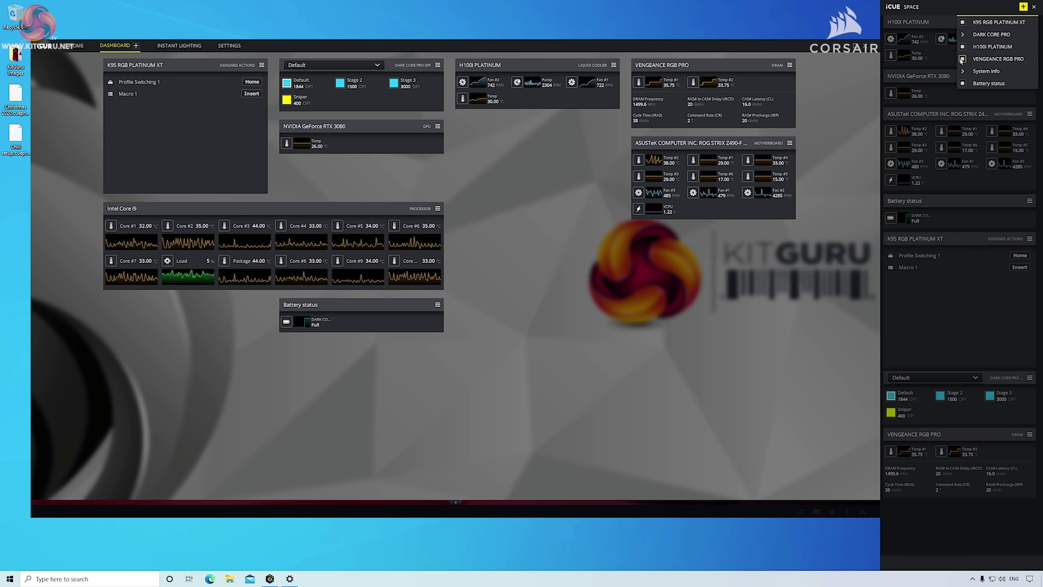
{"action": "left_click", "coordinate": [968, 73]}
{"action": "left_click", "coordinate": [968, 81]}
{"action": "left_click_drag", "start_coordinate": [639, 51], "coordinate": [722, 55]}
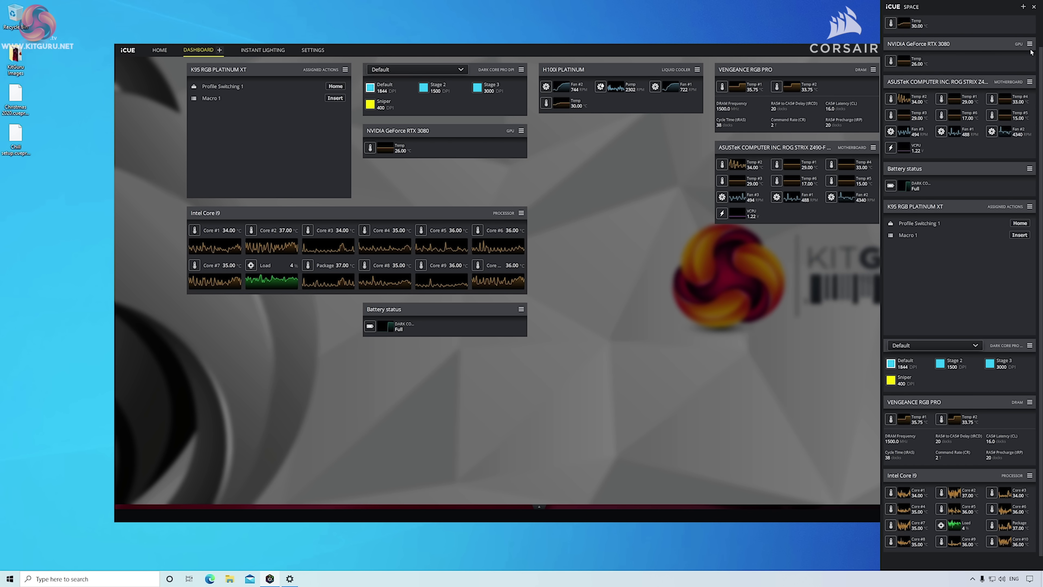
- Close iCUE Space and scroll through the sensor list in Settings' Sensor Logging
{"action": "left_click", "coordinate": [1034, 8]}
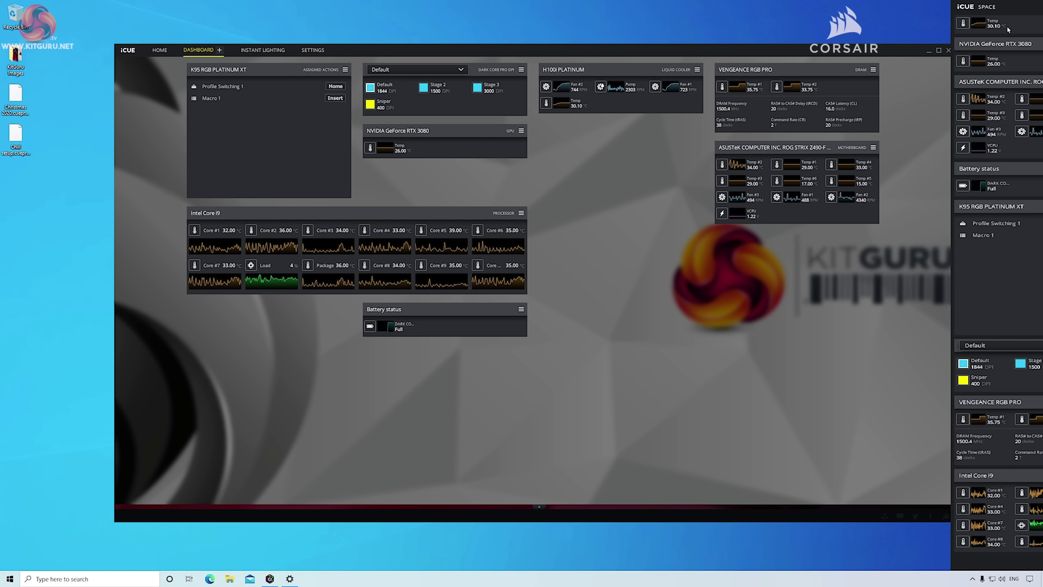
{"action": "left_click", "coordinate": [308, 51]}
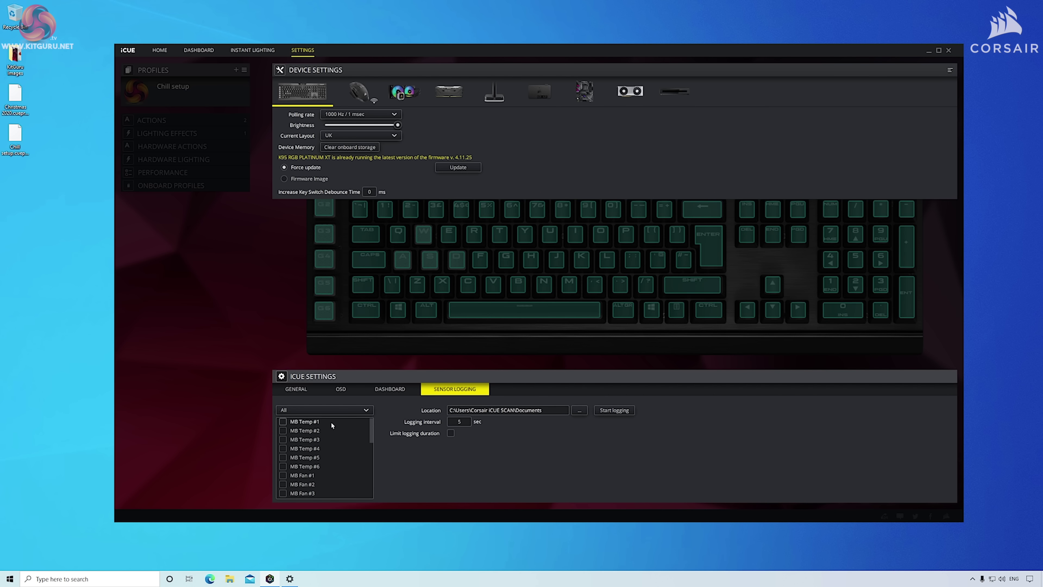
{"action": "scroll", "coordinate": [304, 459], "scroll_direction": "down", "scroll_amount": 5}
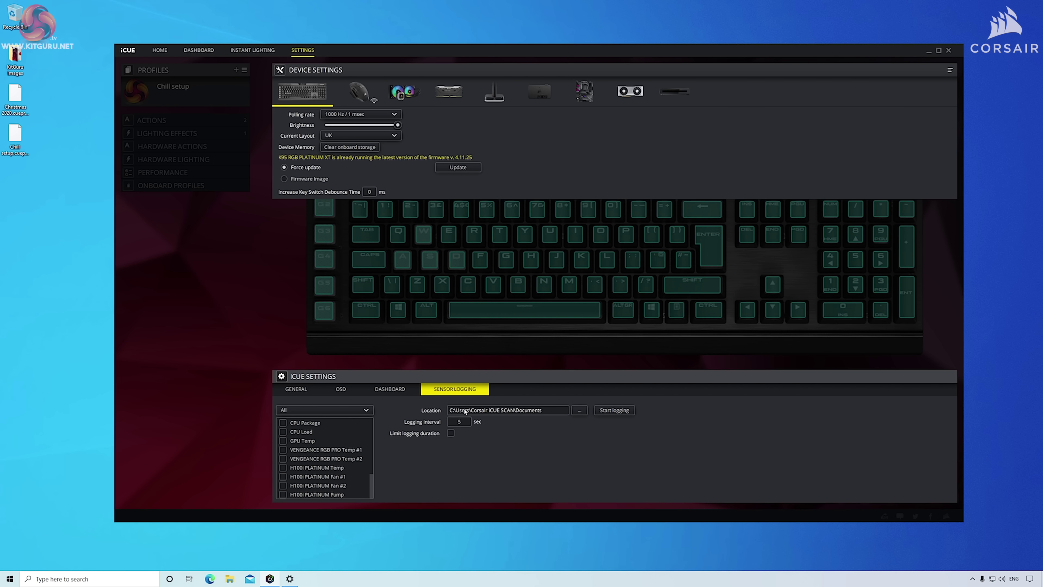
- Enable the Profile Names overlay at 20% transparency, positioned near the screen bottom
{"action": "left_click", "coordinate": [341, 390]}
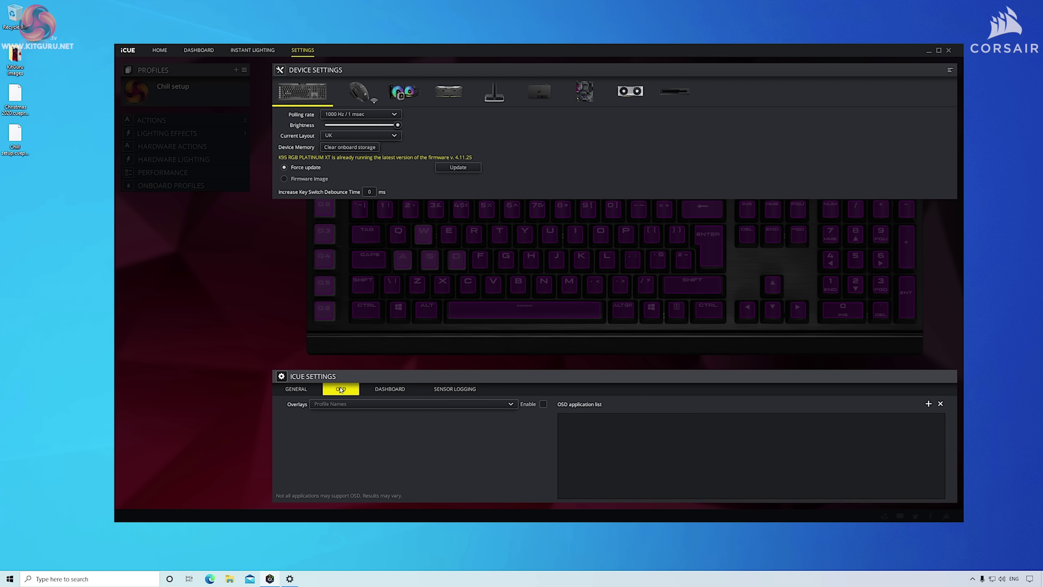
{"action": "left_click", "coordinate": [543, 404]}
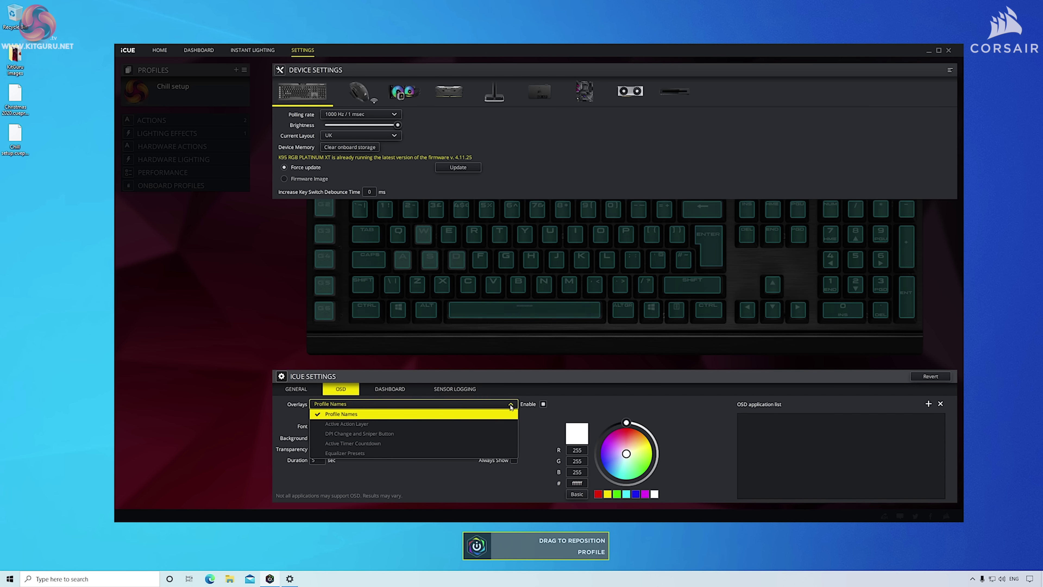
{"action": "left_click_drag", "start_coordinate": [123, 211], "coordinate": [444, 267]}
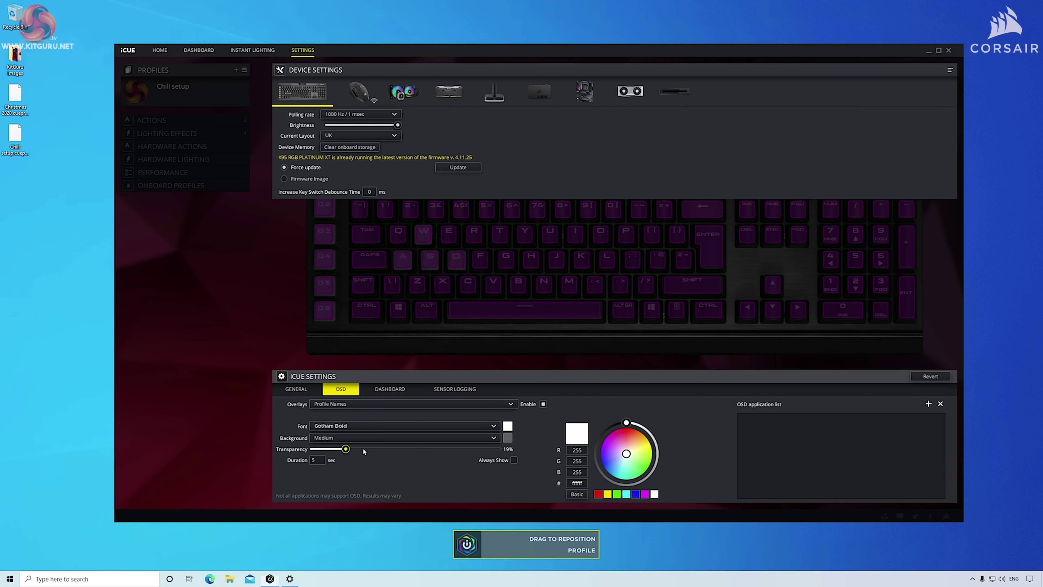
{"action": "left_click_drag", "start_coordinate": [498, 449], "coordinate": [303, 448]}
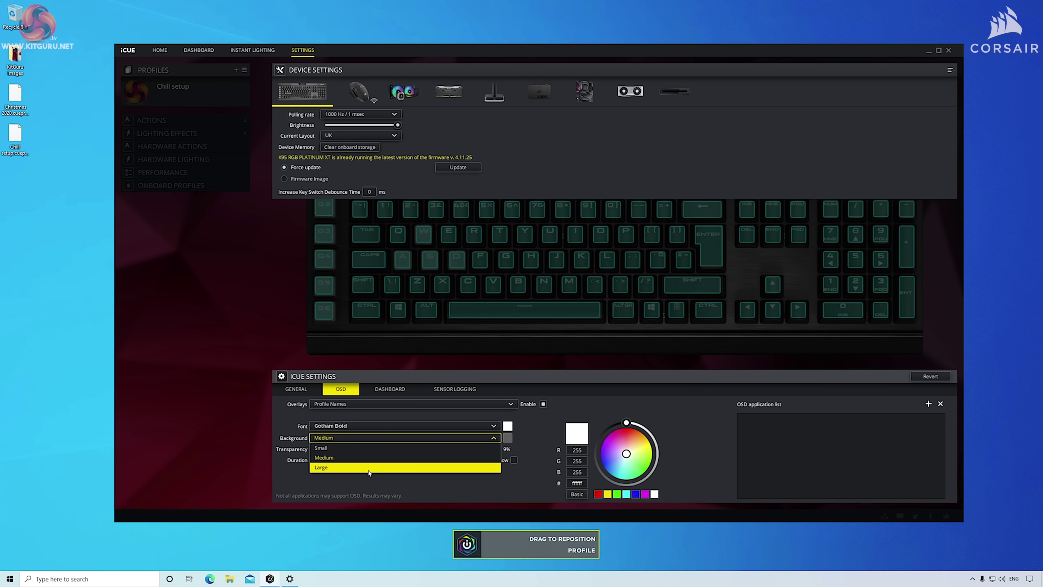
- Enable the Active Action Layer overlay beside the profile overlay, then select Equalizer Presets
{"action": "scroll", "coordinate": [351, 455], "scroll_direction": "down", "scroll_amount": 1}
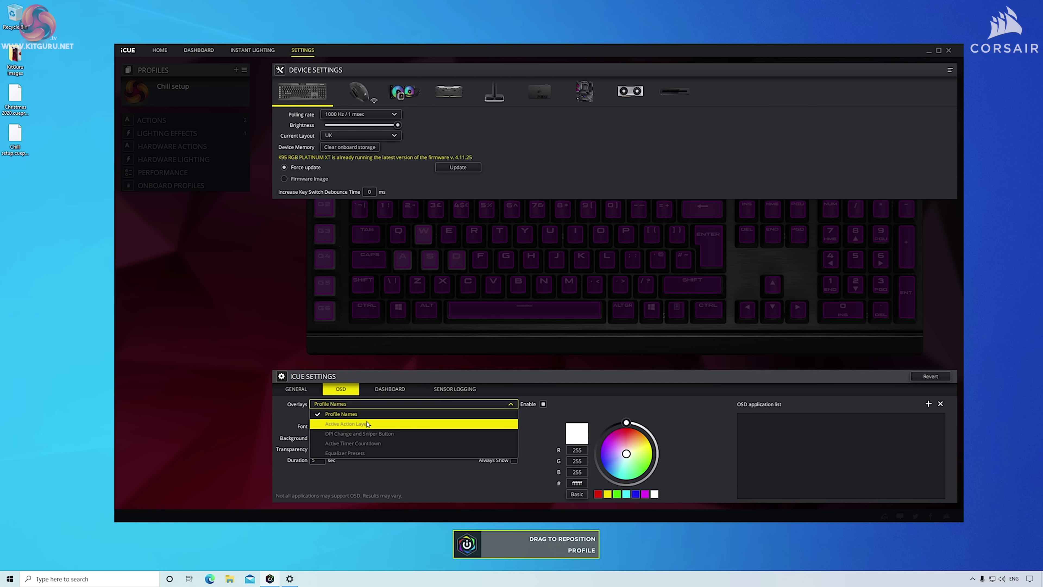
{"action": "left_click", "coordinate": [367, 424]}
{"action": "left_click", "coordinate": [413, 404]}
{"action": "left_click", "coordinate": [542, 404]}
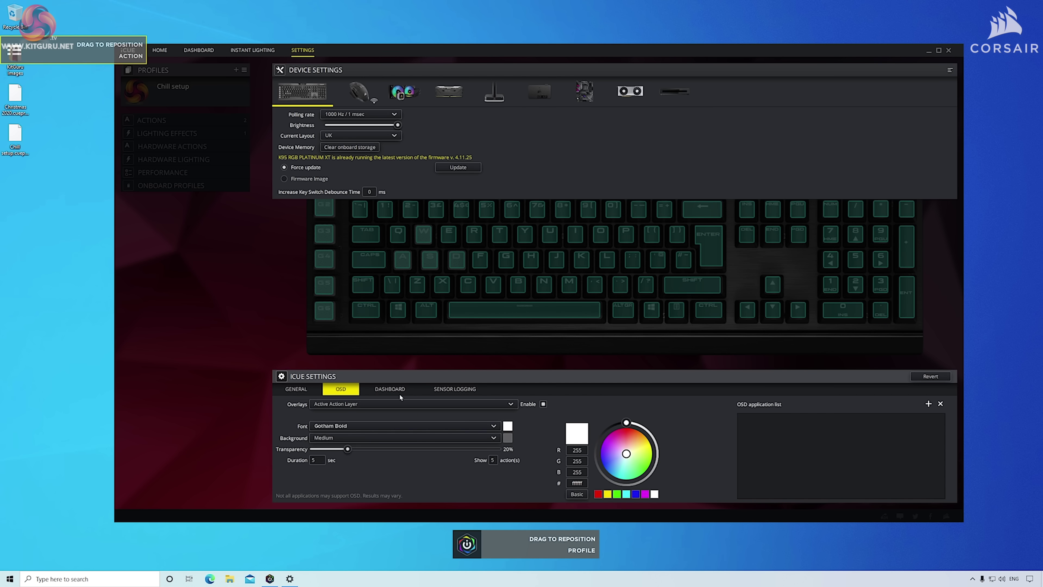
{"action": "left_click_drag", "start_coordinate": [147, 425], "coordinate": [386, 527]}
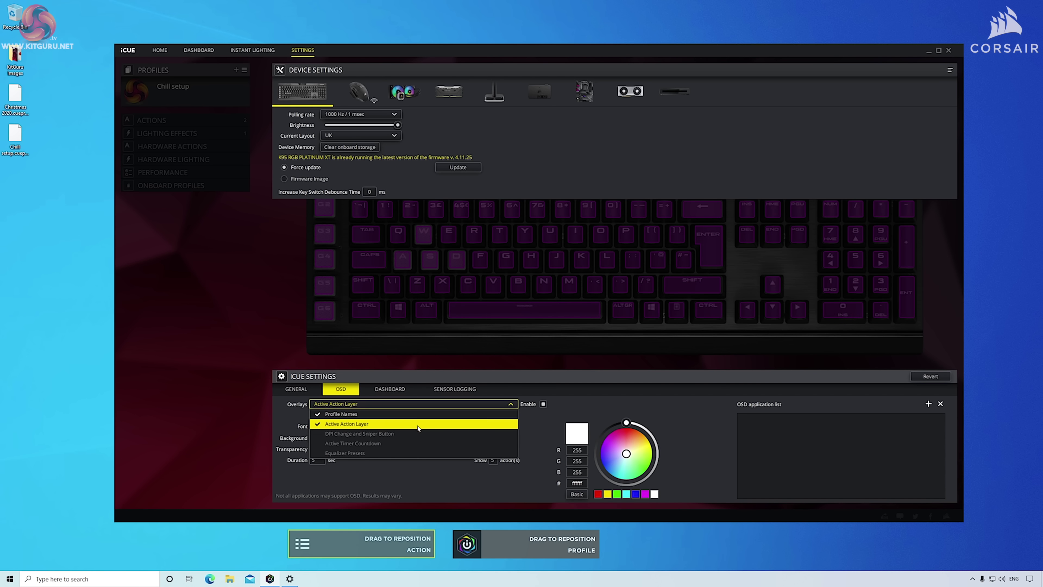
{"action": "left_click", "coordinate": [417, 453]}
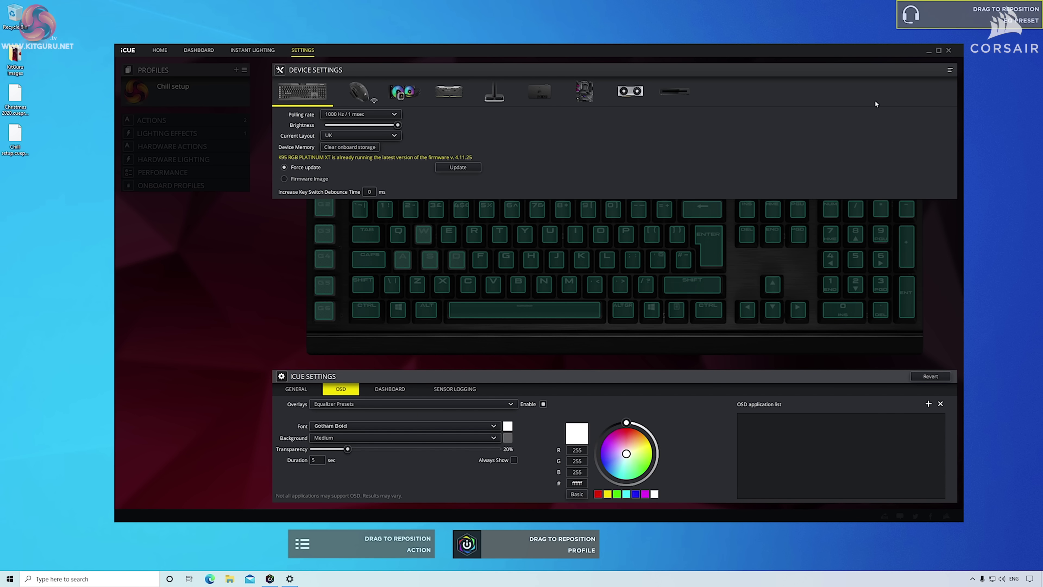